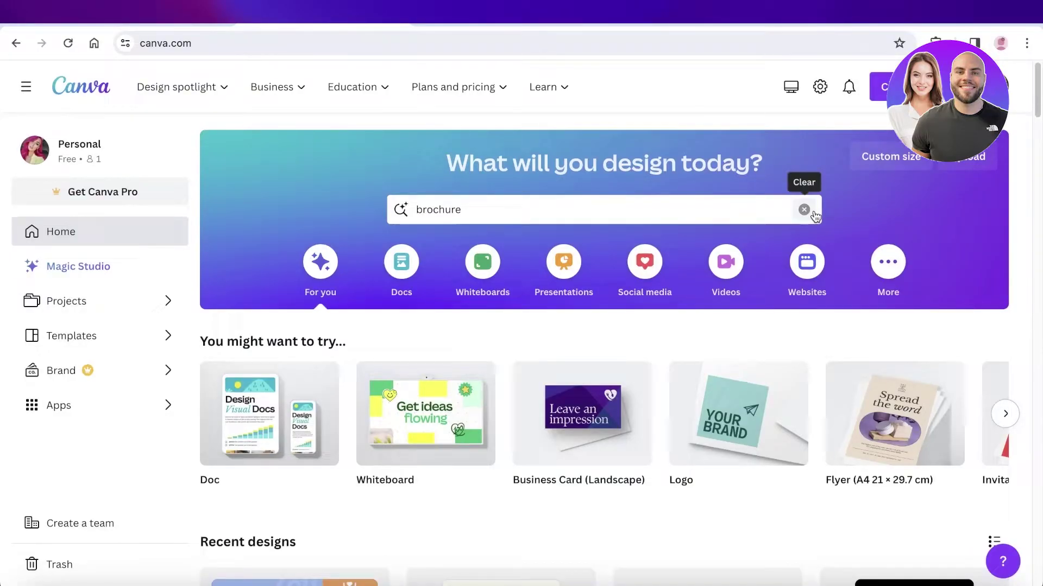
- Clear the old 'brochure' query from the home page's design search bar
left_click(813, 213)
left_click(858, 225)
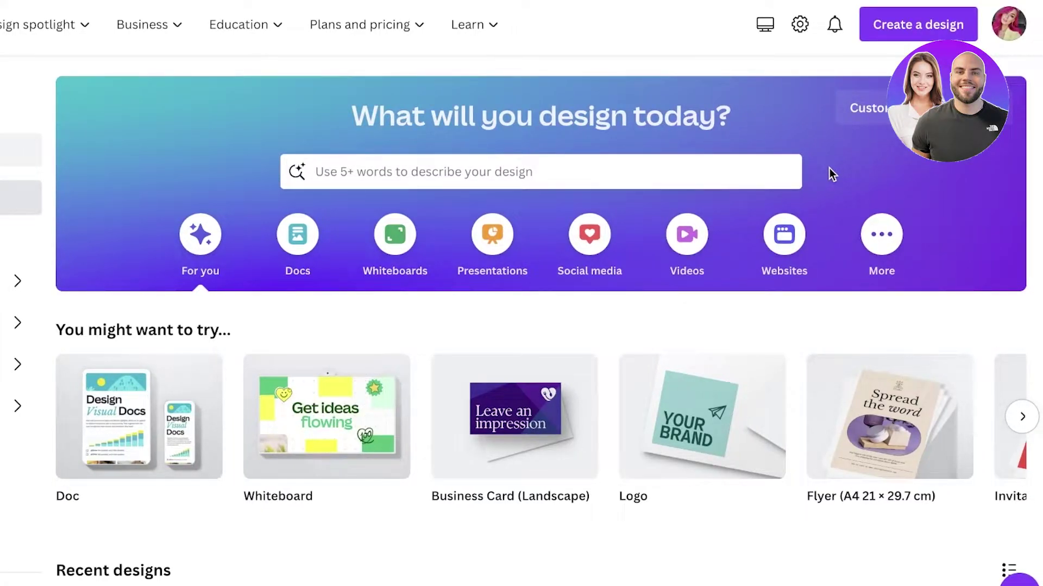
scroll(828, 167, "down", 6)
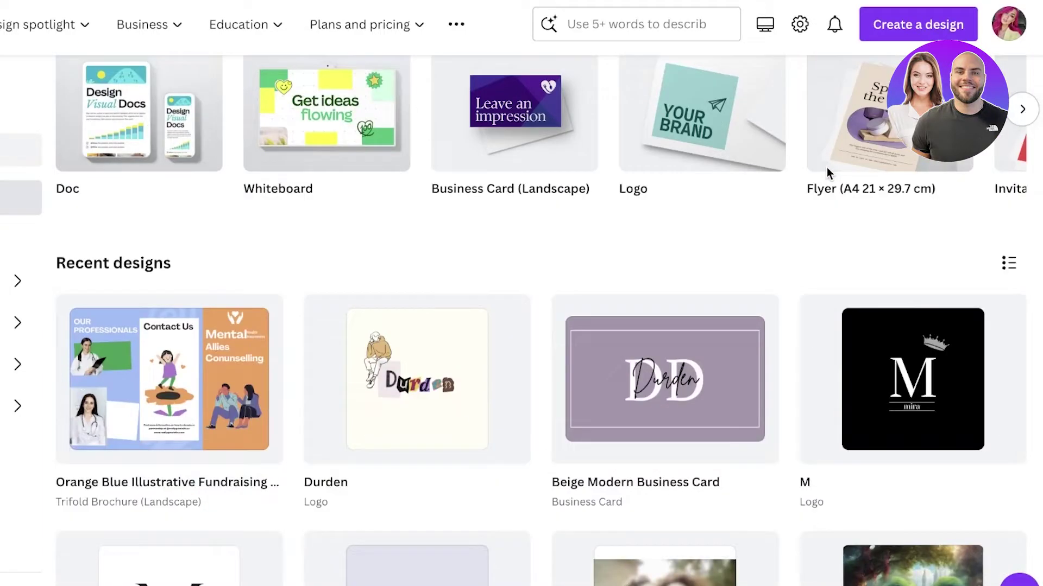
scroll(287, 279, "up", 6)
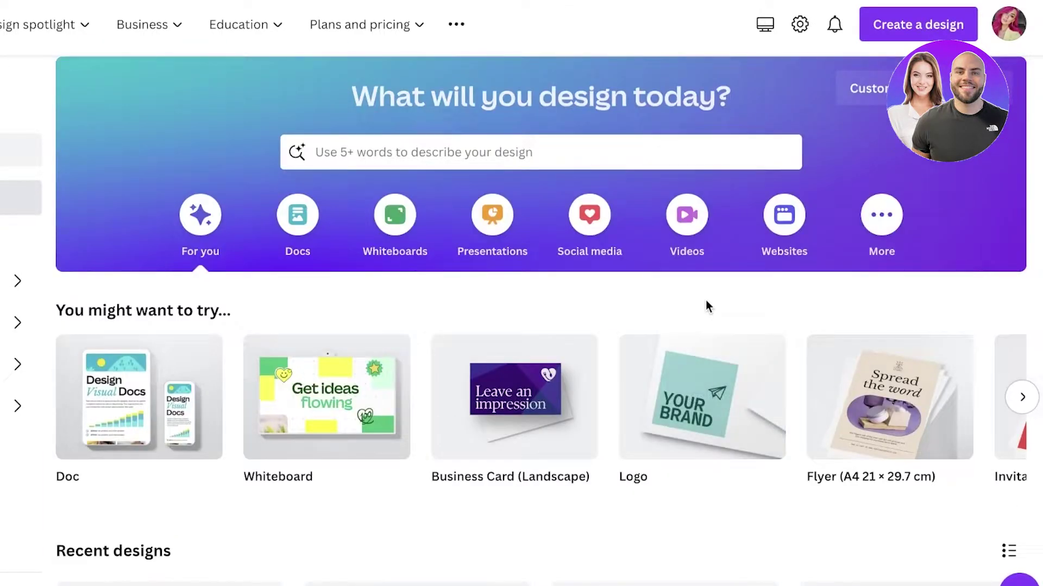
- Search the home page designs for 'infographic'
left_click(647, 153)
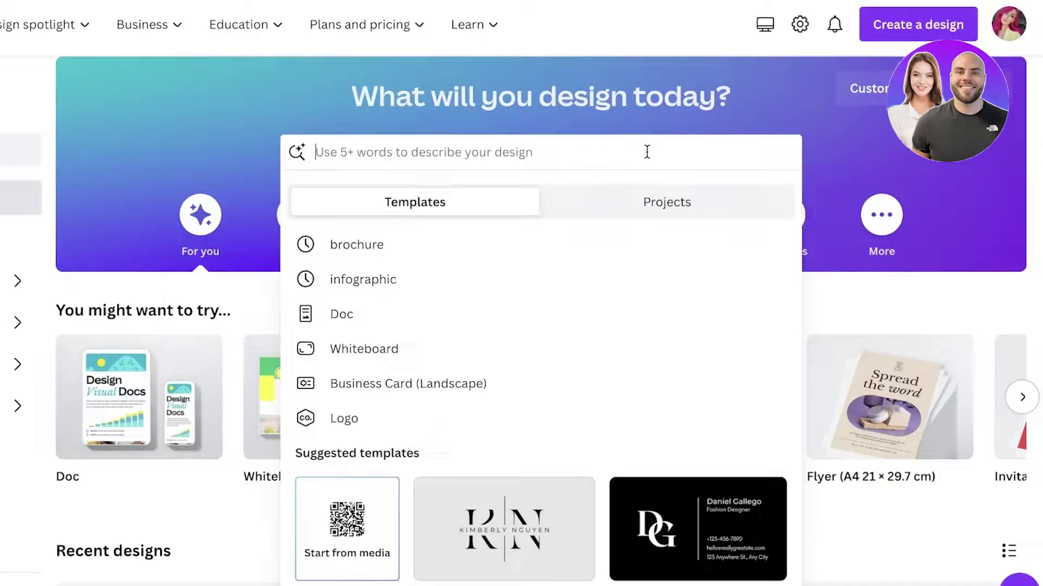
type("i")
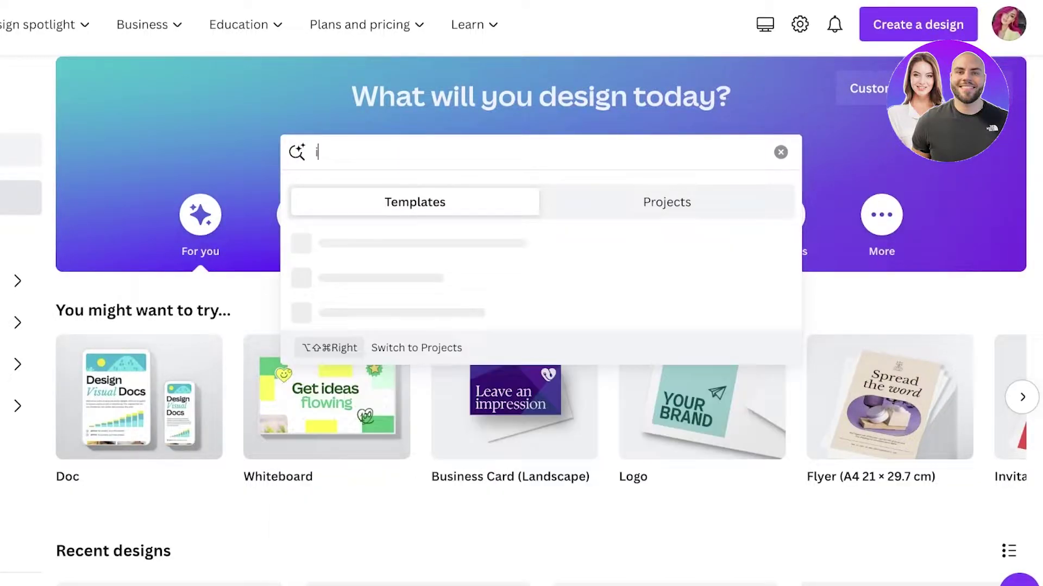
type("nfographic")
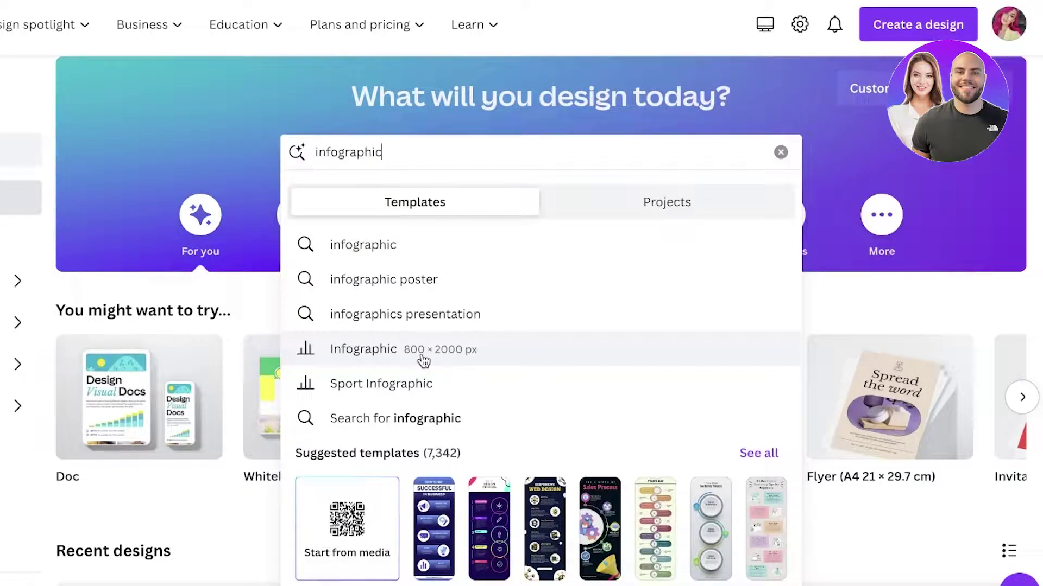
- Open the Infographic 800 × 2000 px templates and browse the 7,342 designs
left_click(359, 356)
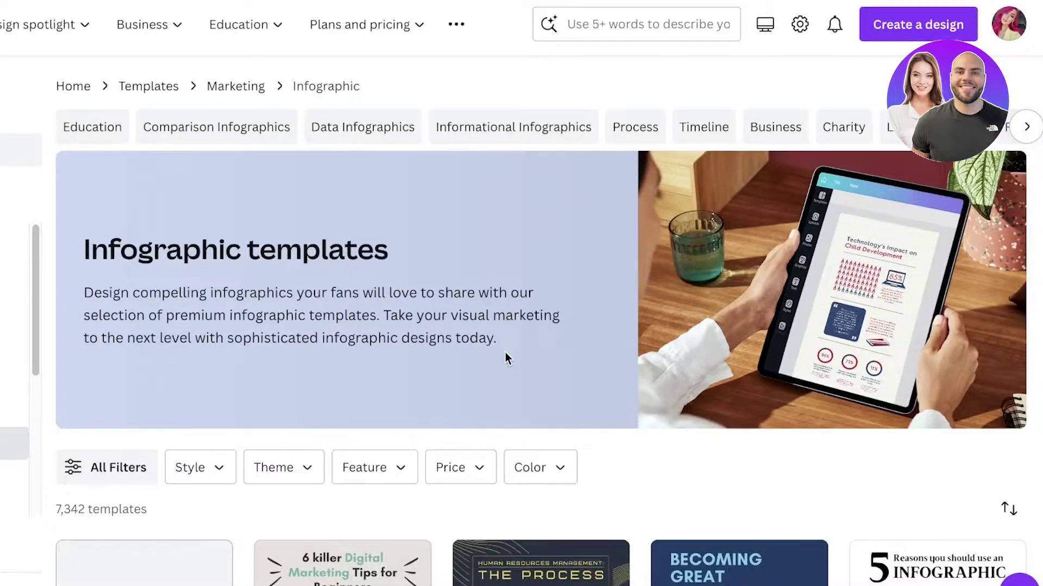
scroll(507, 353, "down", 9)
scroll(541, 321, "down", 7)
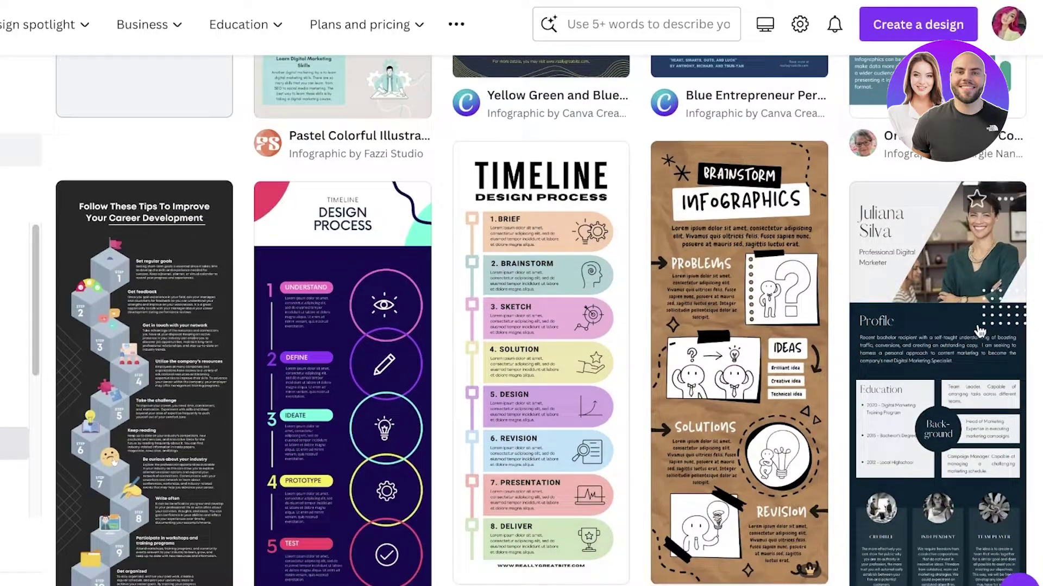
scroll(800, 392, "down", 5)
scroll(799, 392, "down", 8)
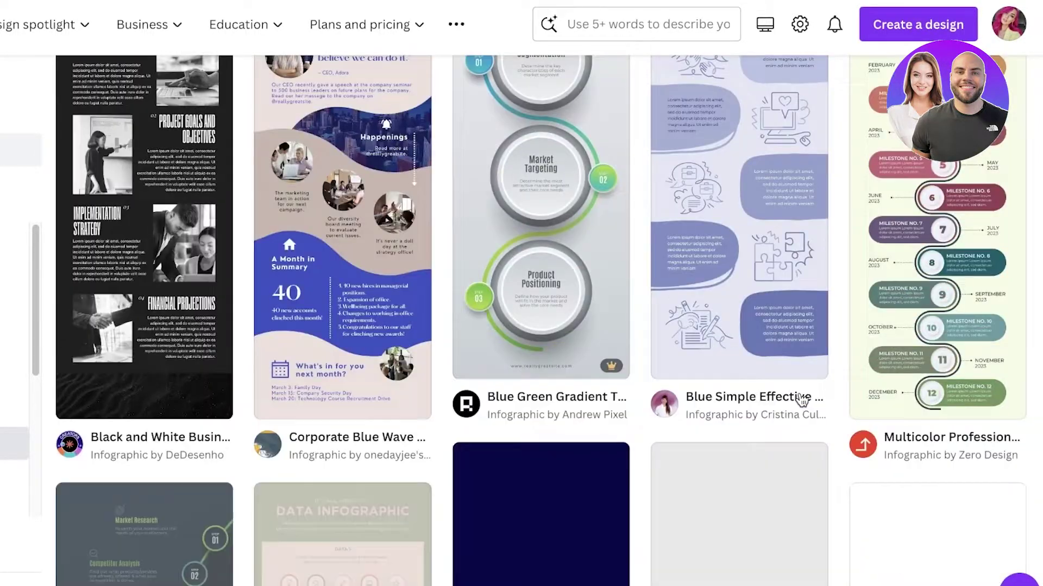
scroll(786, 459, "down", 4)
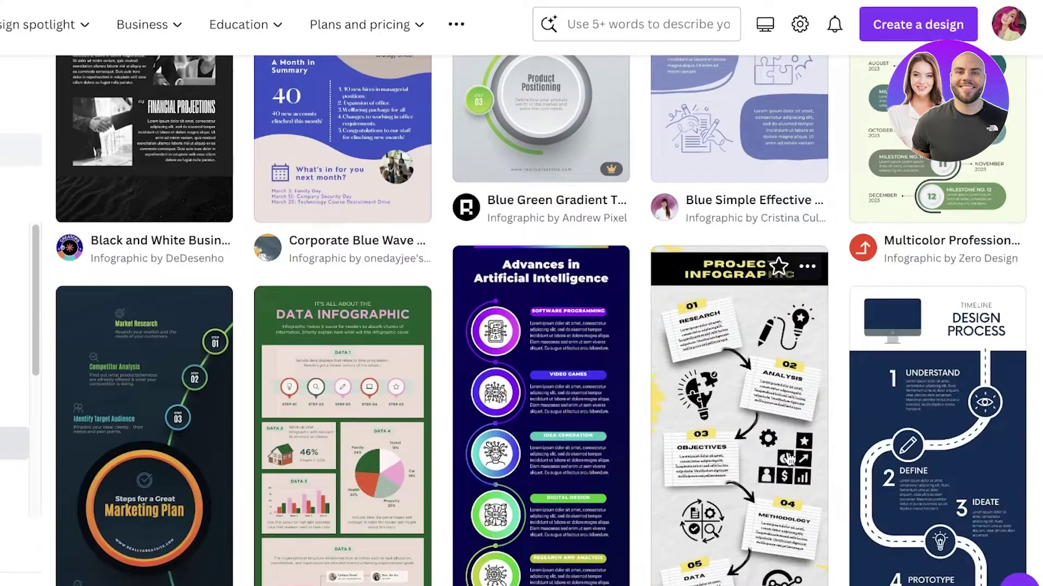
scroll(767, 445, "up", 4)
scroll(233, 380, "up", 4)
scroll(438, 362, "down", 2)
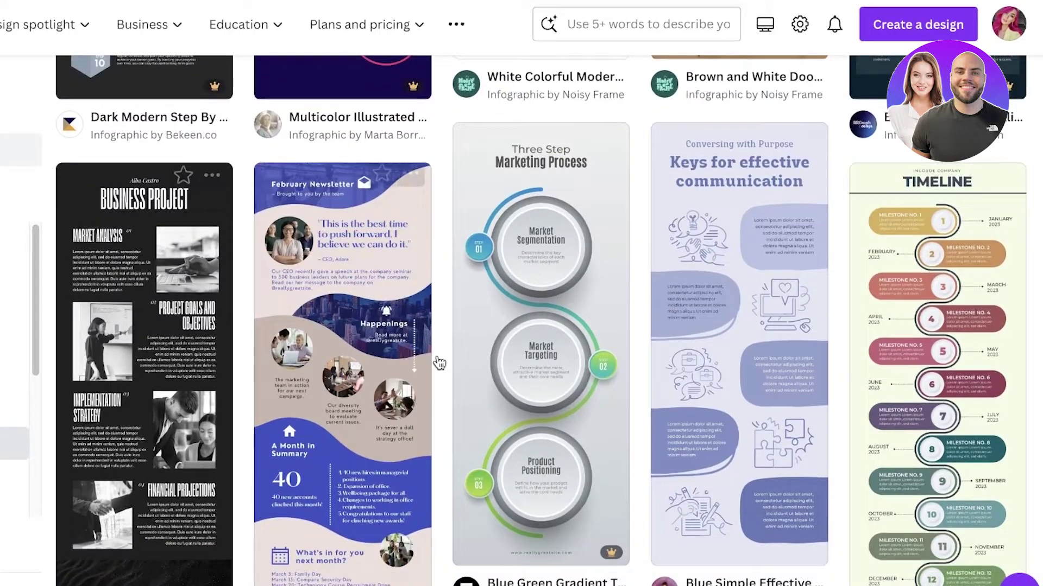
scroll(808, 337, "down", 7)
scroll(809, 340, "down", 3)
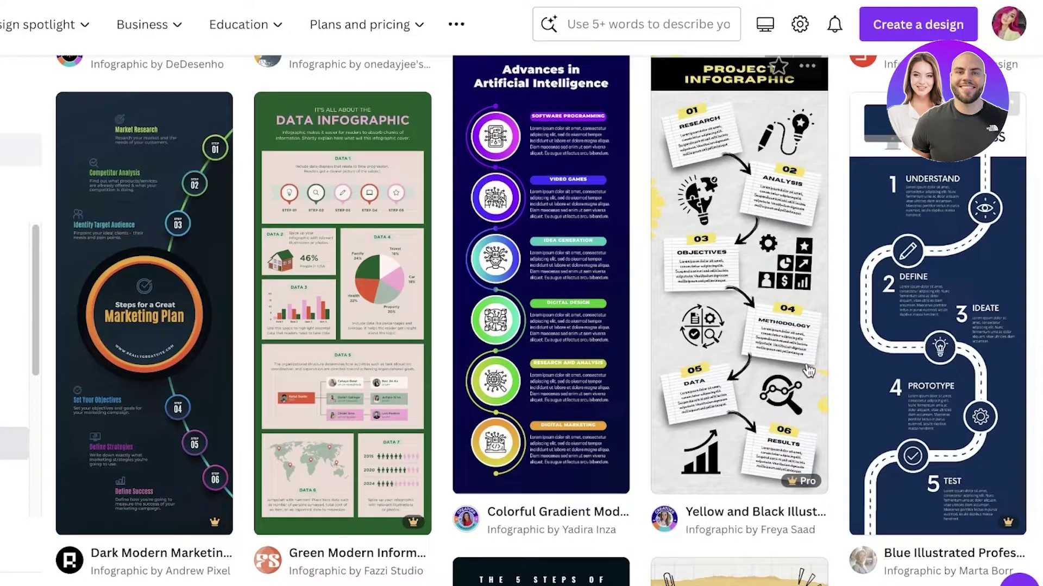
scroll(808, 369, "down", 8)
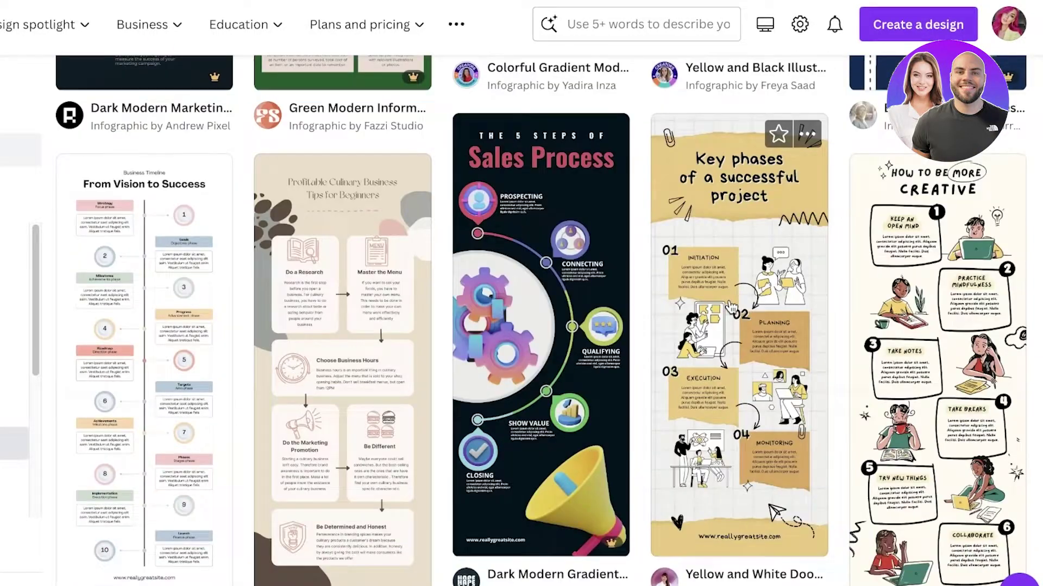
scroll(728, 320, "down", 10)
scroll(633, 326, "up", 4)
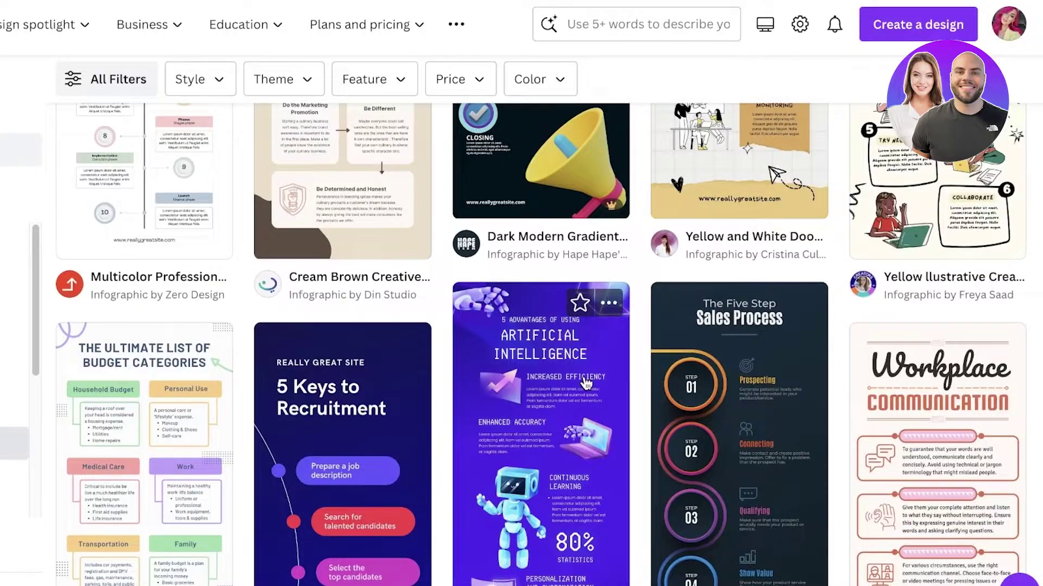
scroll(585, 384, "up", 15)
scroll(186, 325, "down", 3)
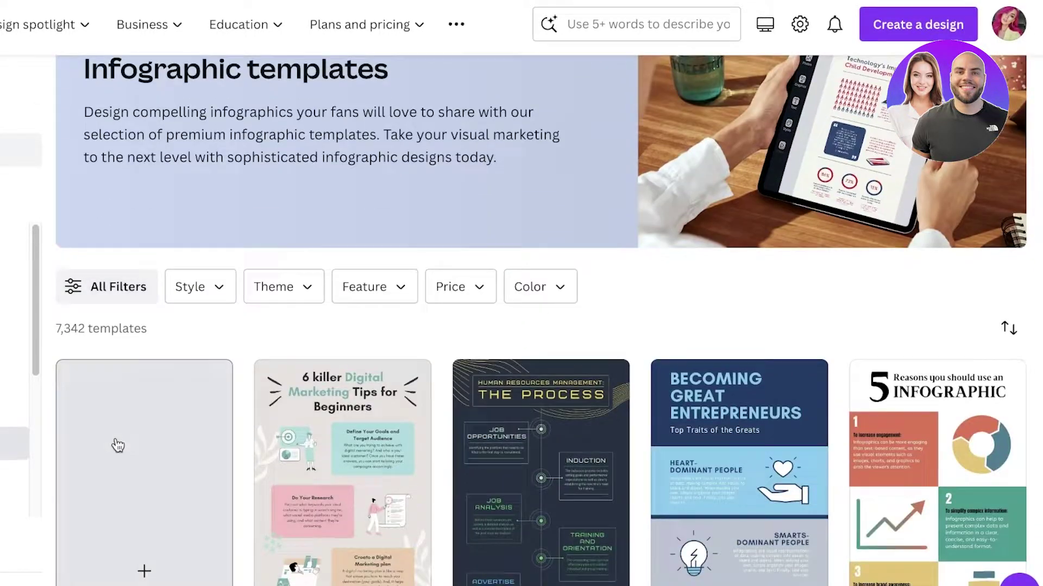
- Review the template Filters panel's Style and Theme options, then close it
left_click(132, 287)
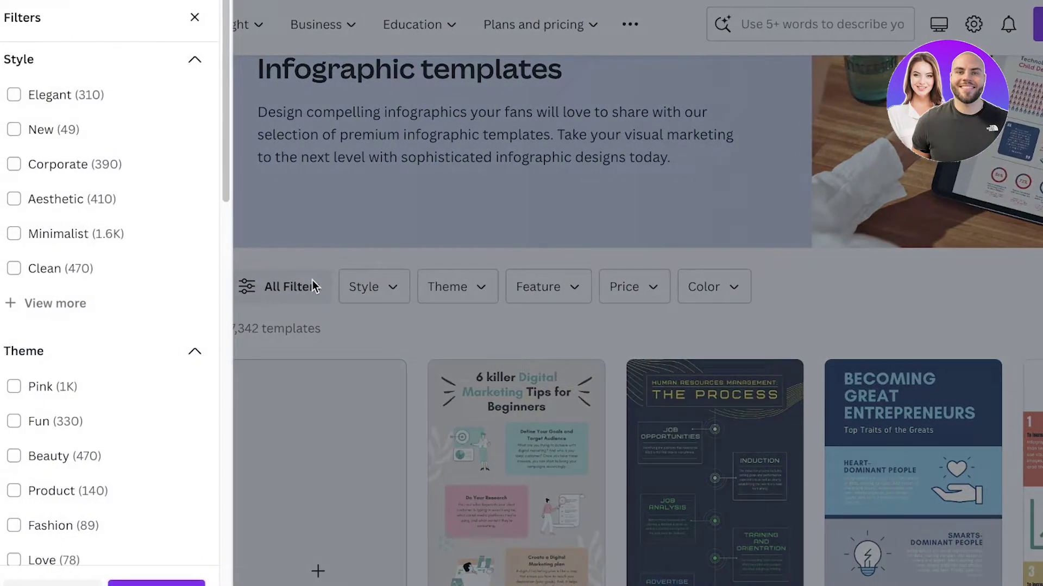
scroll(168, 335, "down", 15)
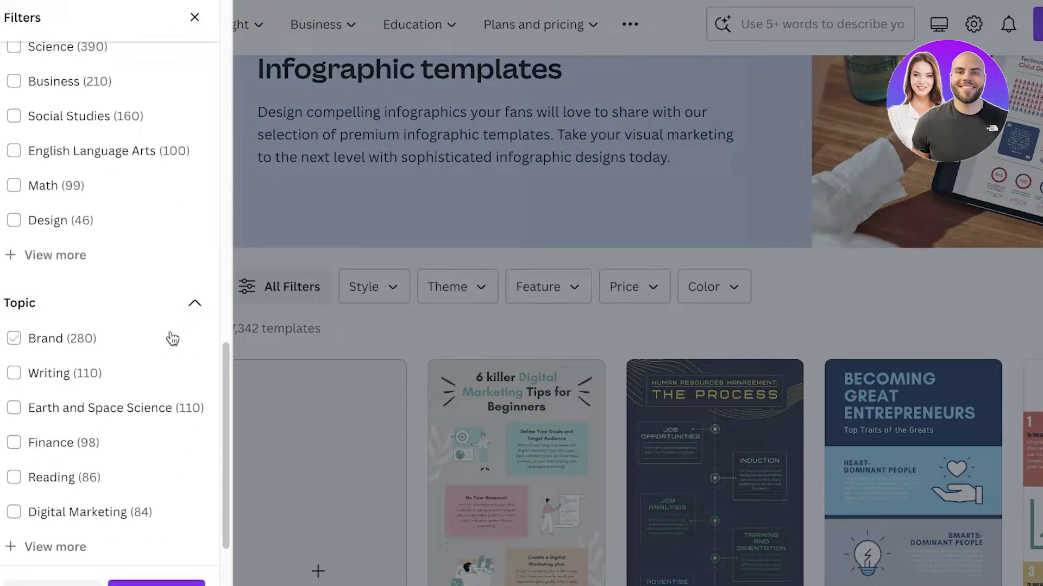
scroll(173, 339, "up", 8)
scroll(174, 339, "up", 1)
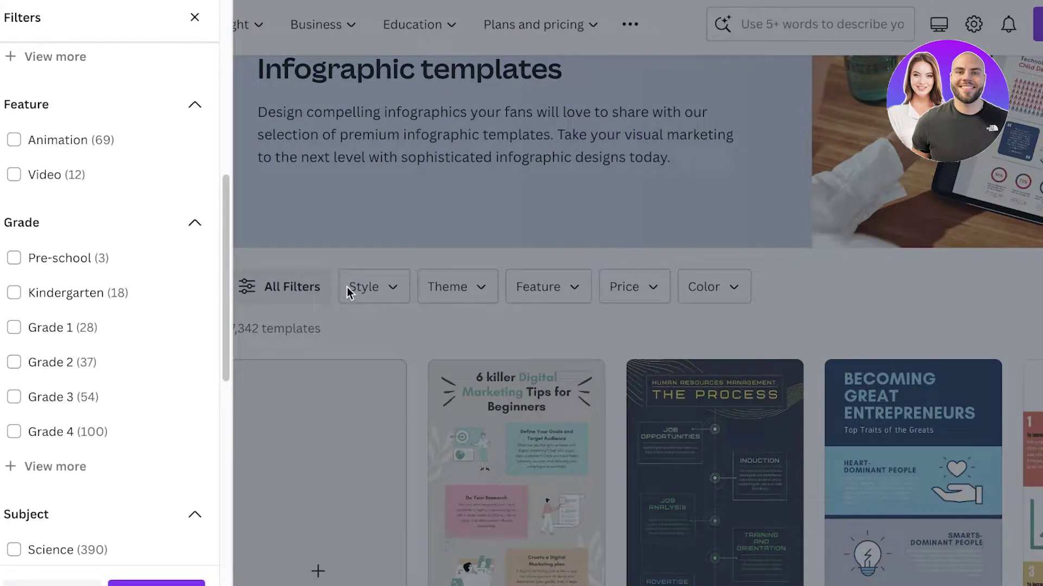
scroll(148, 328, "up", 10)
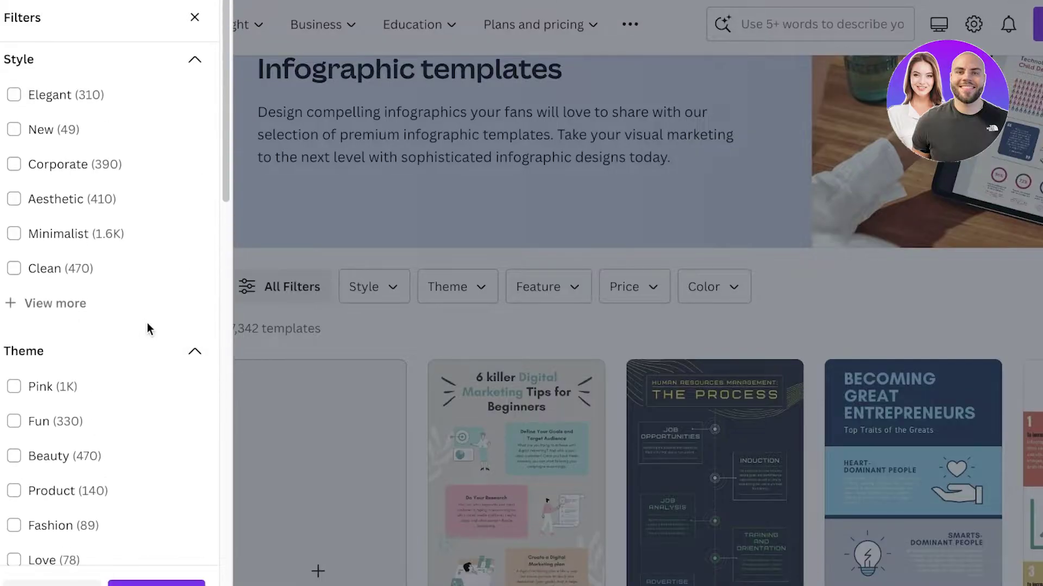
left_click(330, 237)
- Scroll through the templates to the black doodle 'Tools for Generating Ideas' design
scroll(349, 261, "down", 10)
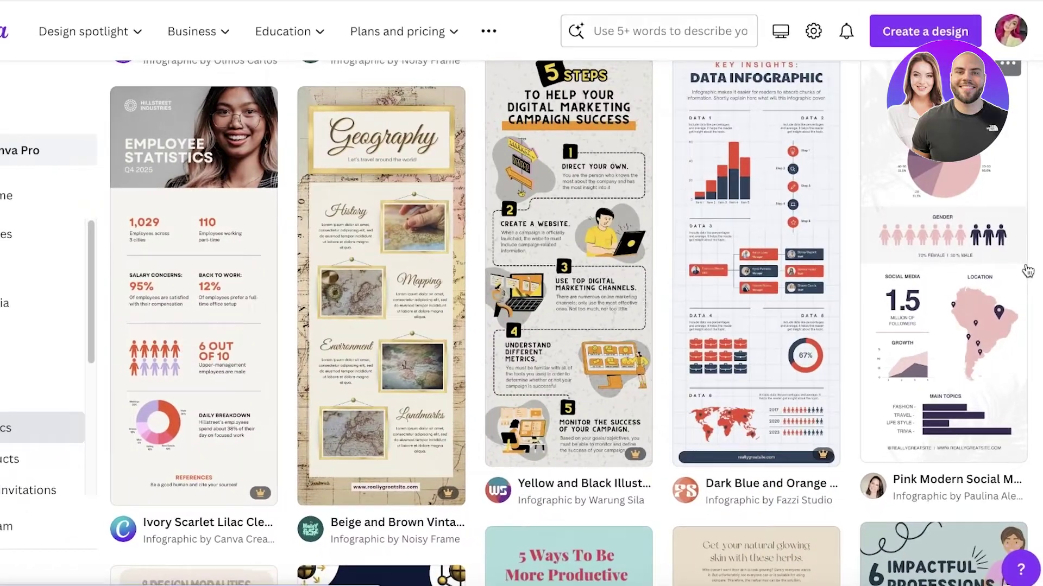
scroll(1028, 270, "down", 8)
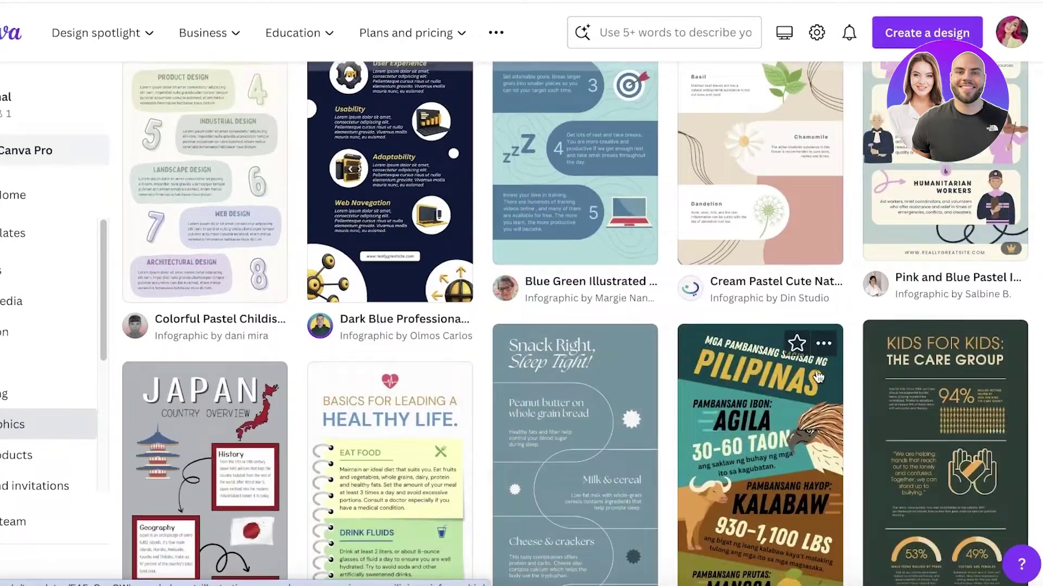
scroll(853, 353, "down", 3)
scroll(852, 355, "up", 7)
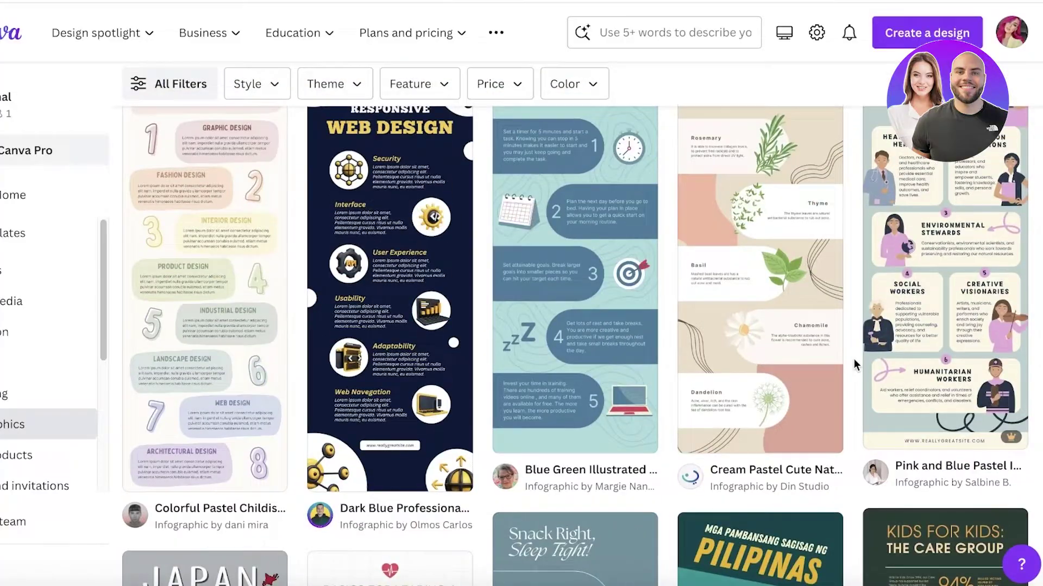
scroll(650, 278, "down", 10)
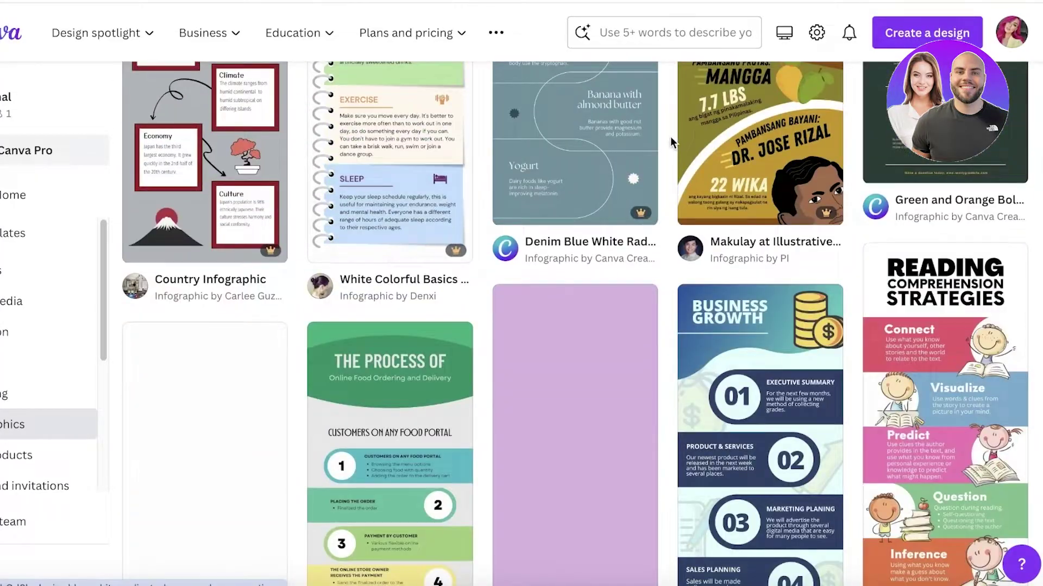
scroll(650, 278, "up", 5)
scroll(650, 278, "down", 8)
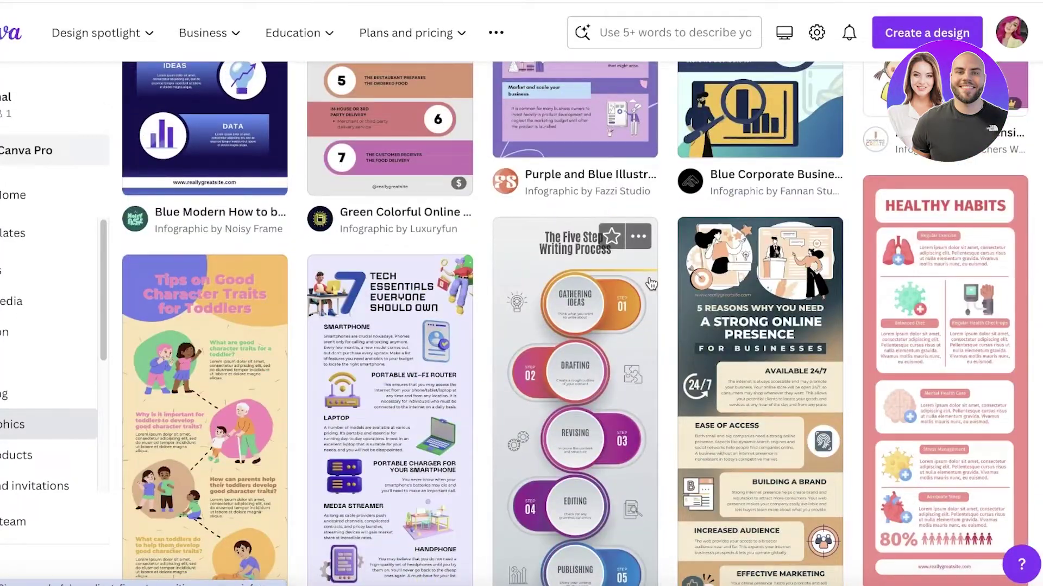
scroll(945, 296, "up", 4)
scroll(945, 296, "down", 6)
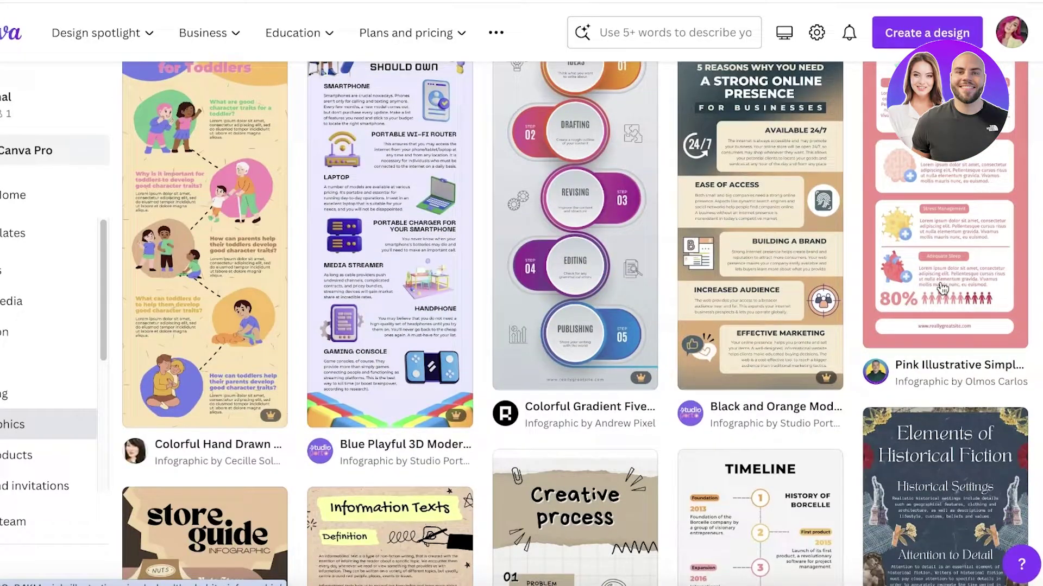
scroll(932, 280, "down", 3)
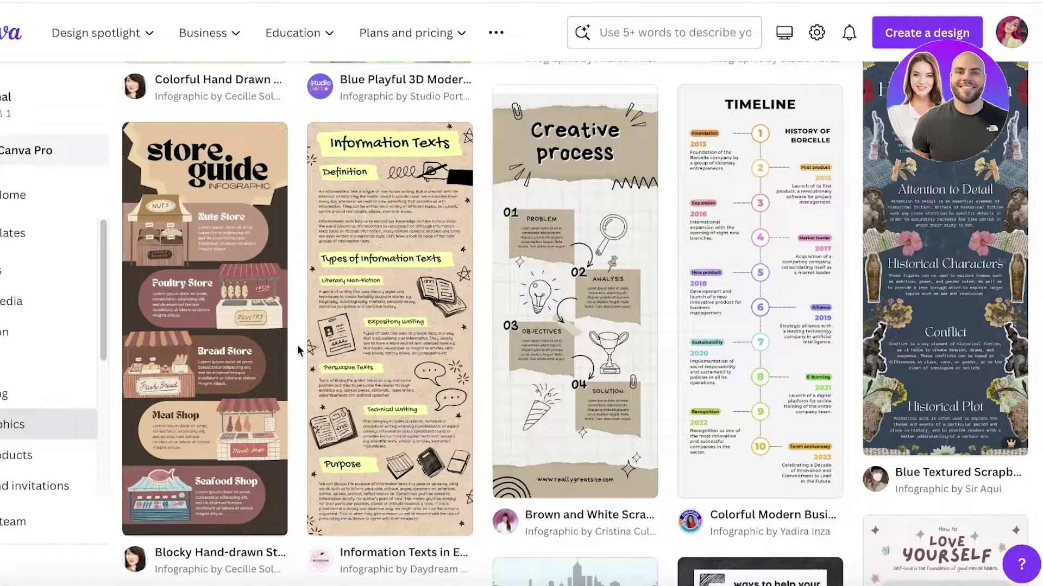
scroll(813, 293, "up", 1)
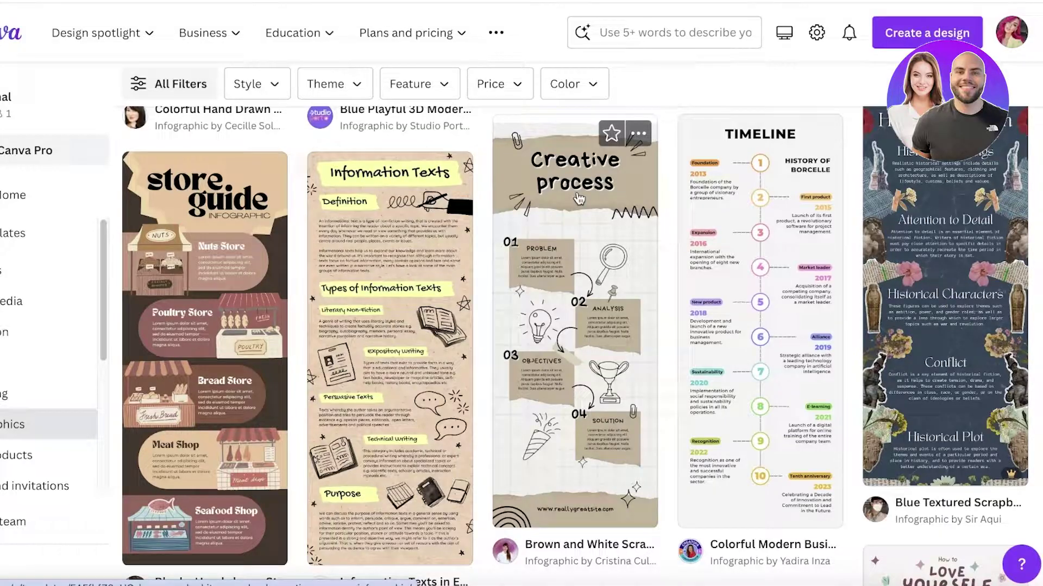
scroll(579, 200, "down", 3)
scroll(581, 172, "up", 4)
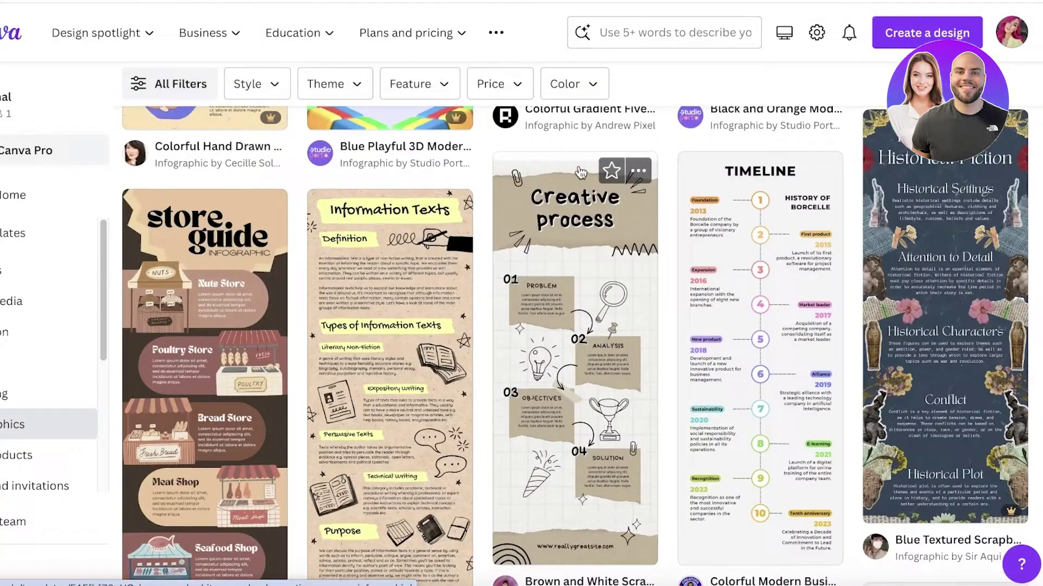
scroll(580, 173, "down", 7)
scroll(595, 228, "up", 3)
scroll(596, 238, "down", 4)
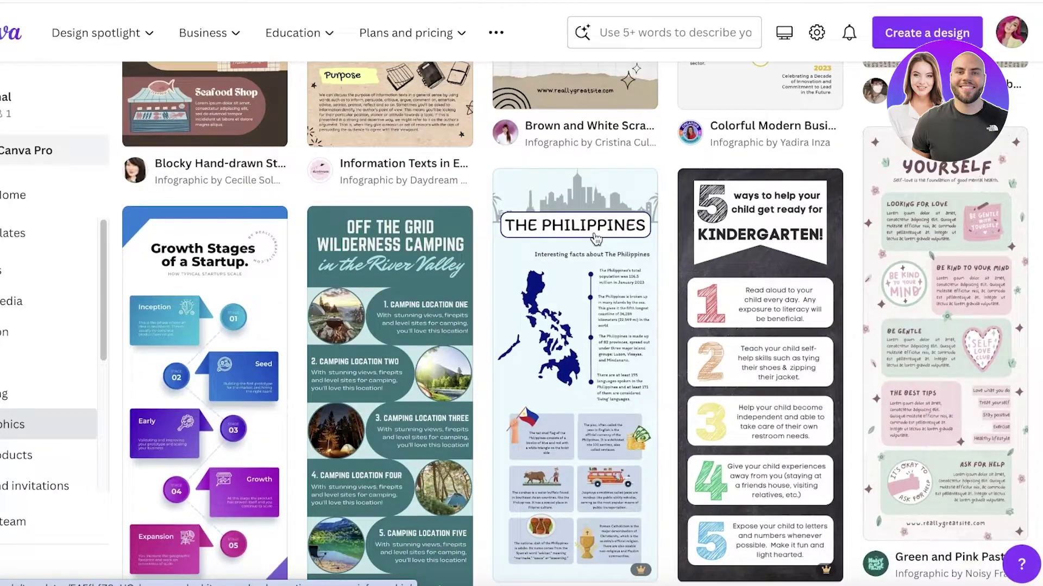
scroll(596, 238, "up", 8)
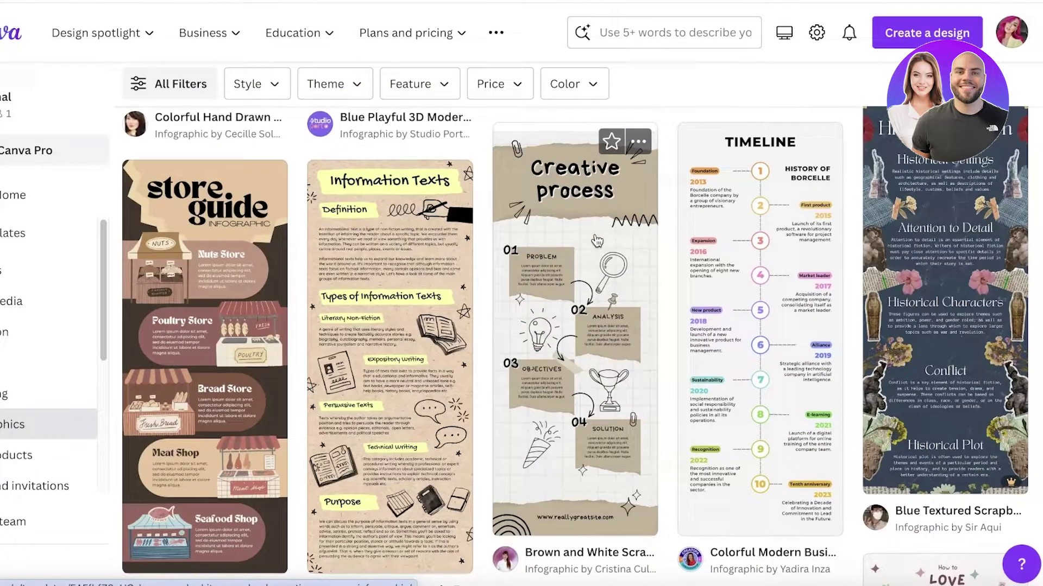
scroll(596, 240, "down", 10)
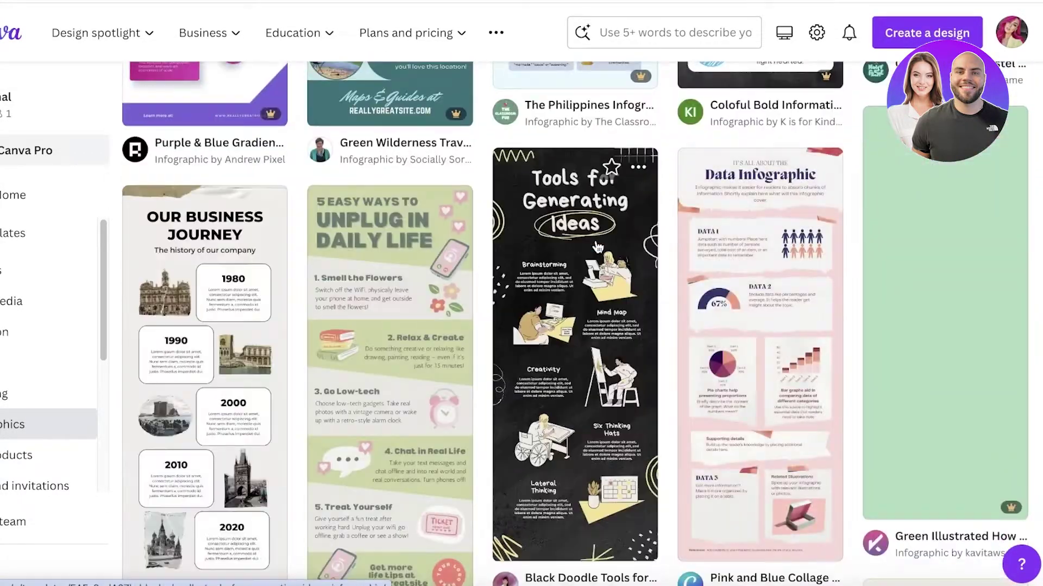
scroll(595, 293, "down", 1)
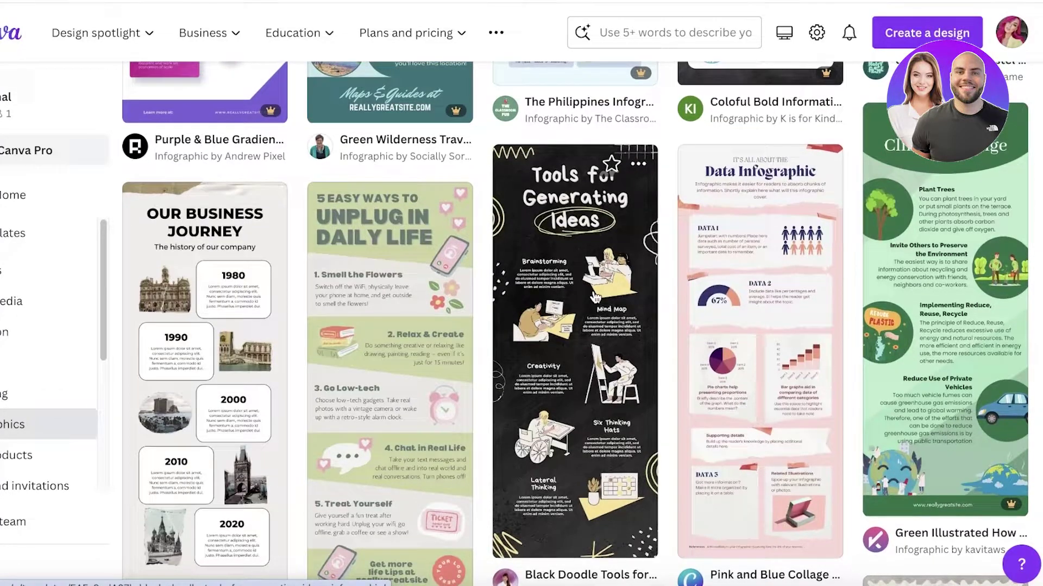
- Open the black doodle Tools for Generating Ideas template and zoom in to 66%
left_click(549, 282)
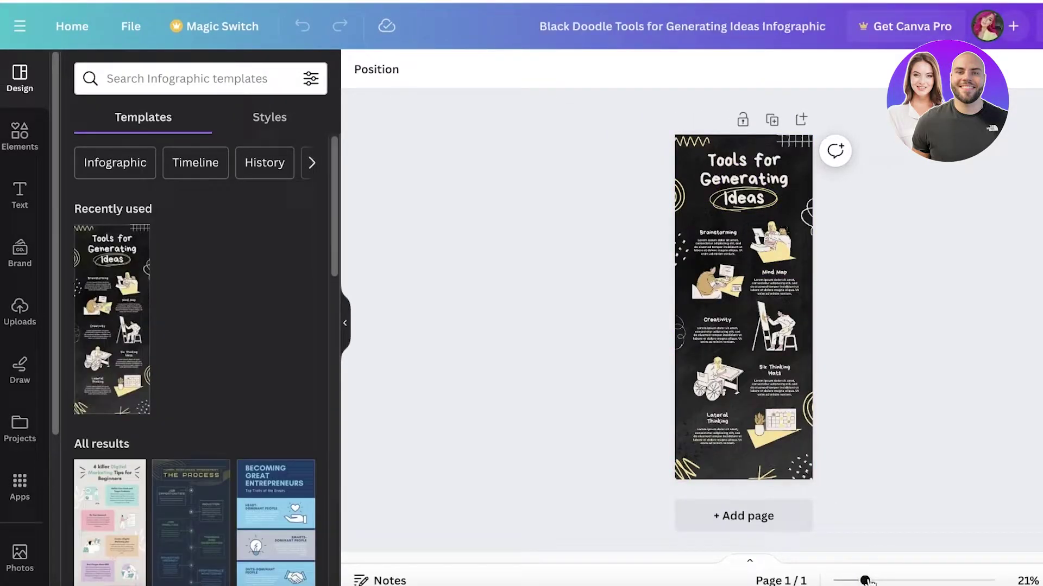
left_click_drag(865, 580, 912, 581)
scroll(973, 298, "up", 5)
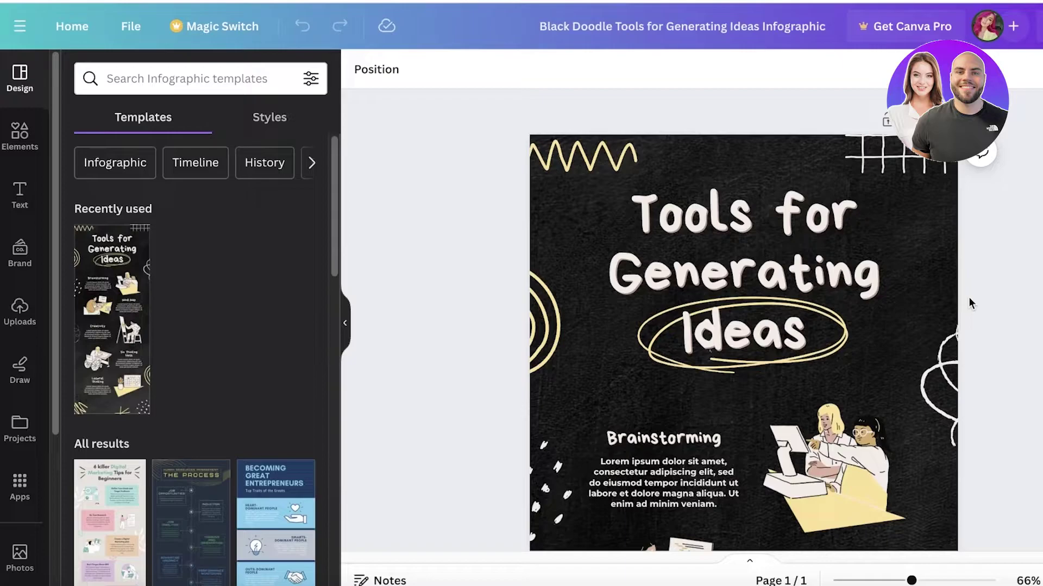
scroll(971, 303, "down", 5)
scroll(966, 300, "up", 5)
scroll(847, 282, "down", 1)
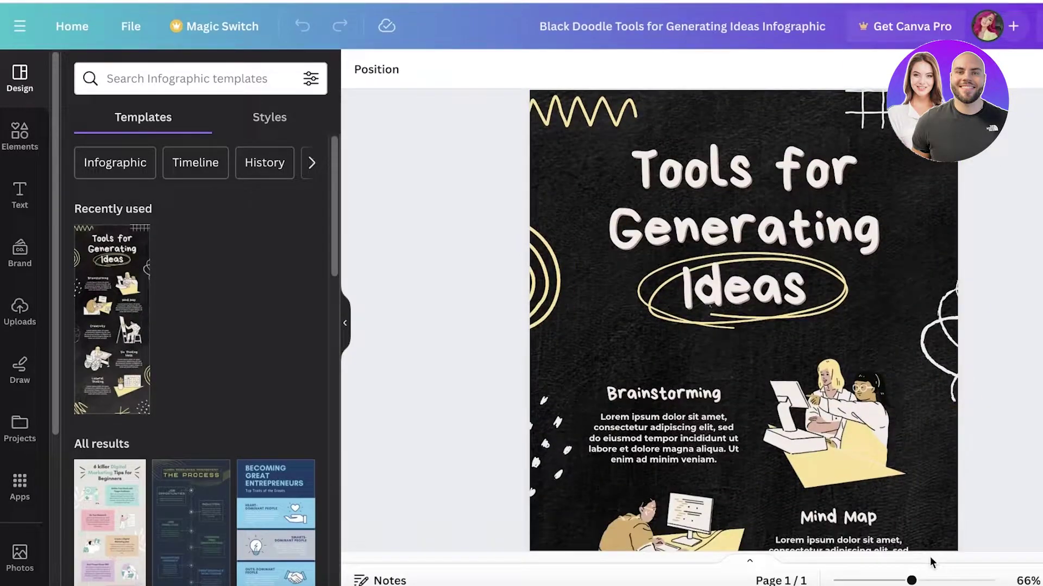
- Replace the heading text with 'How to brainstorm effectively'
left_click(760, 205)
left_click(759, 200)
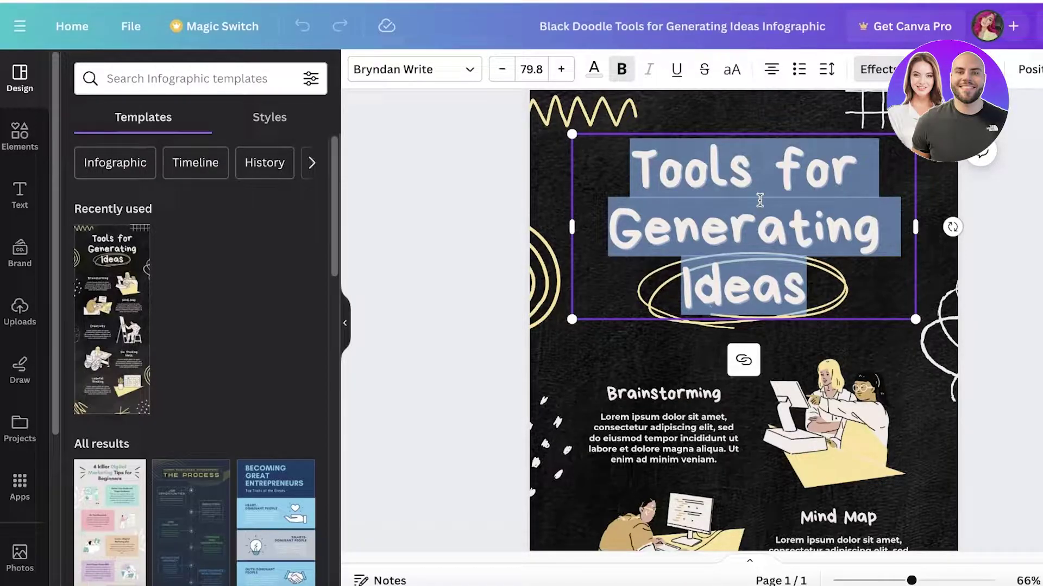
type("Mind Map")
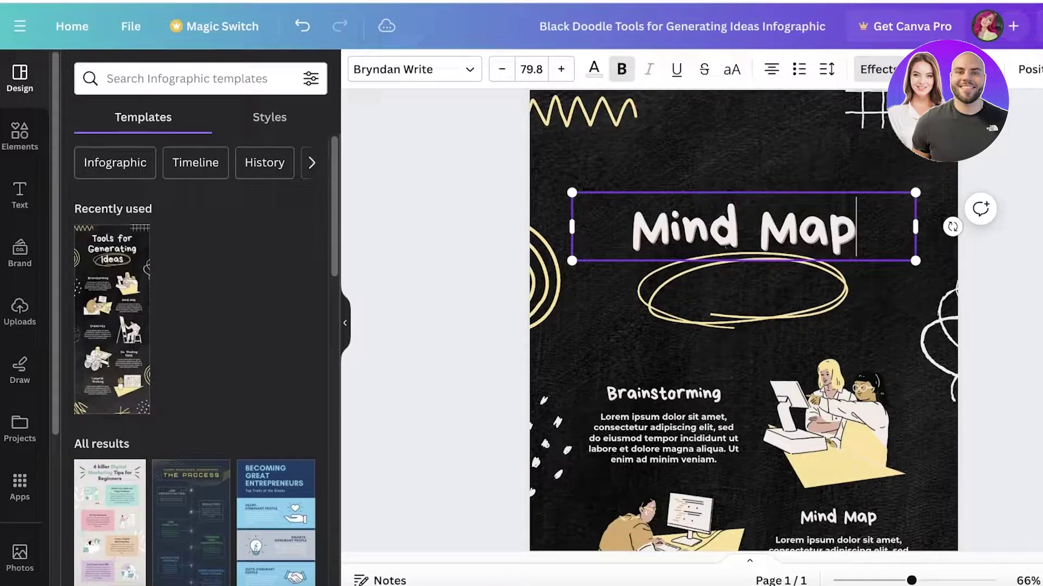
key("BackSpace")
key("BackSpace")
key("BackSpace")
key("BackSpace")
key("BackSpace")
key("BackSpace")
key("BackSpace")
key("BackSpace")
type("Br")
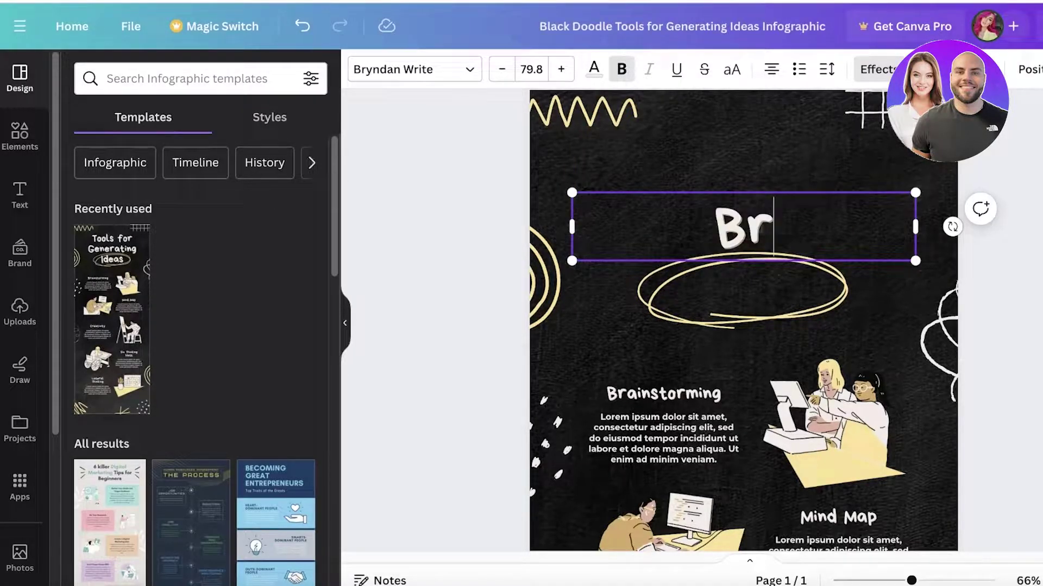
type("ainstrom")
key("BackSpace")
key("BackSpace")
key("BackSpace")
key("BackSpace")
key("BackSpace")
key("BackSpace")
key("BackSpace")
key("BackSpace")
key("BackSpace")
key("BackSpace")
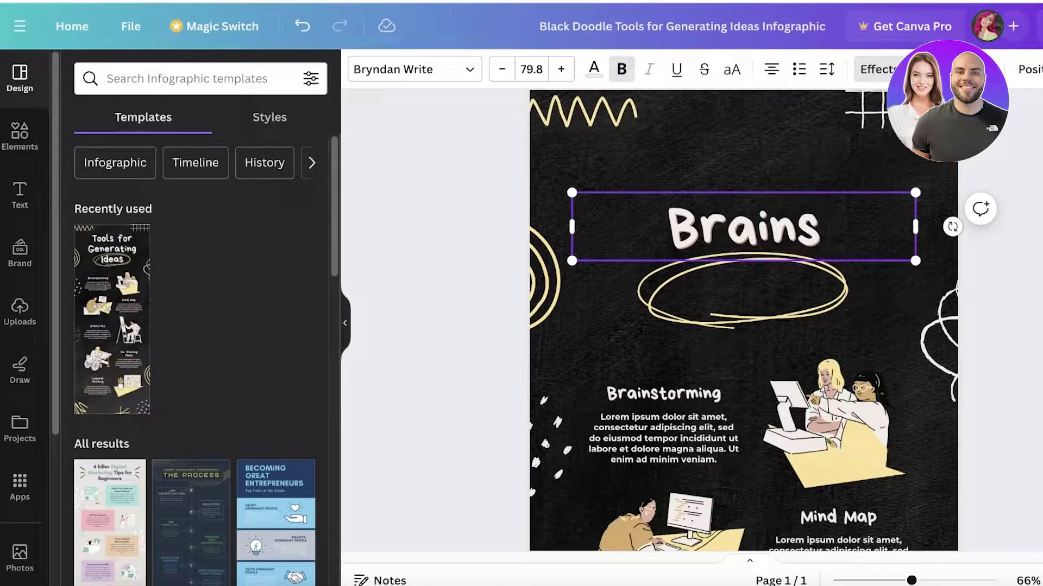
type("Ho w ")
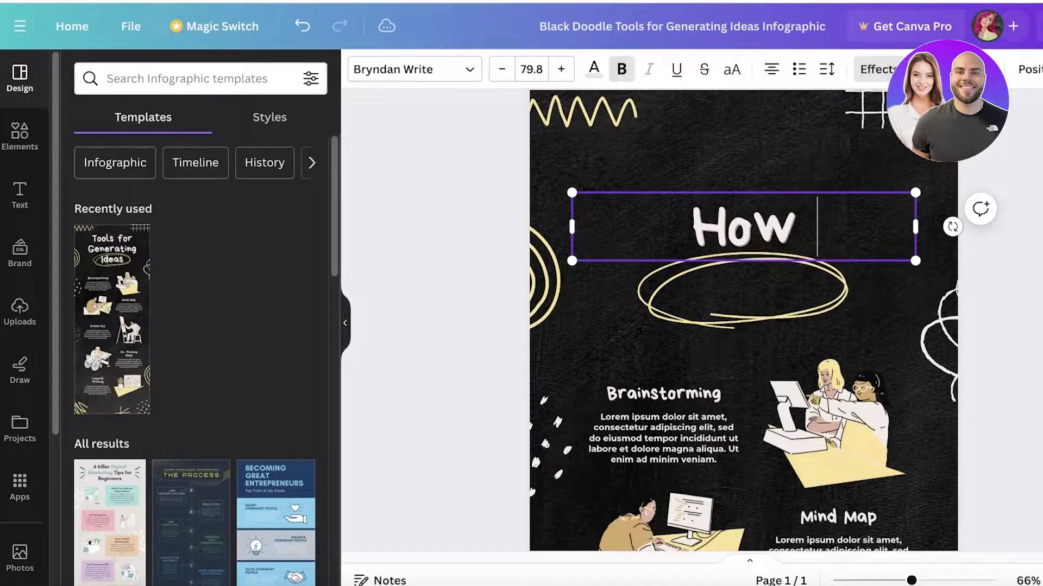
type("to brainstor")
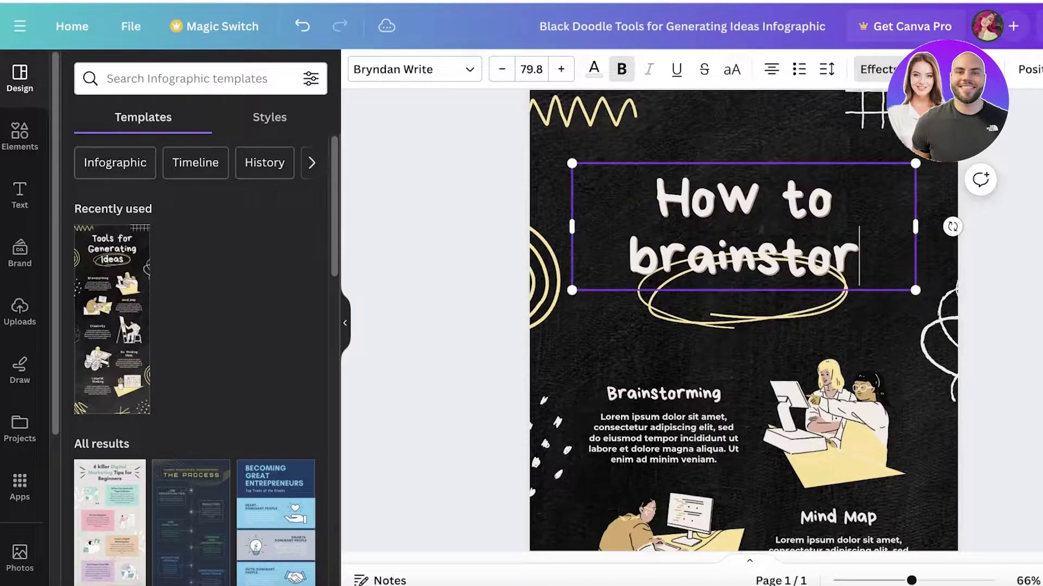
type("m effectively")
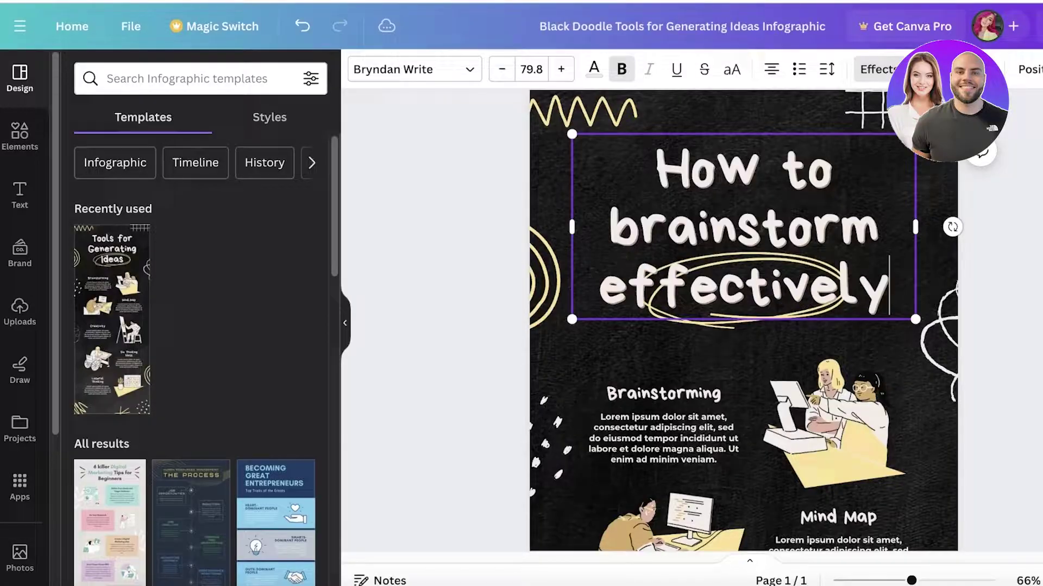
key("Escape")
- Move and resize the yellow oval doodle so it circles 'brainstorm' in the heading
left_click(720, 325)
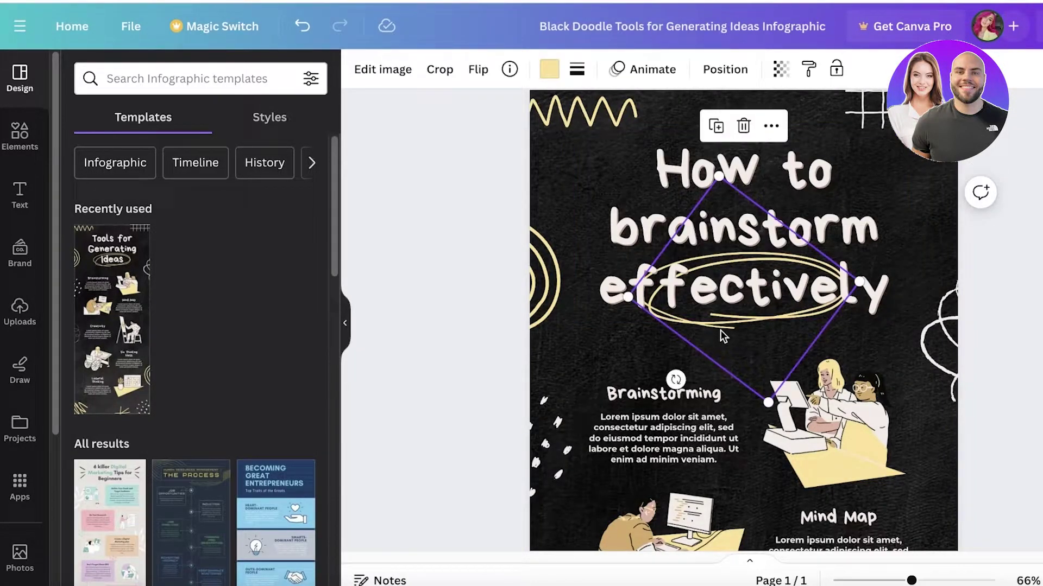
mouse_move(720, 325)
left_mouse_down()
mouse_move(584, 279)
mouse_move(716, 262)
left_mouse_up()
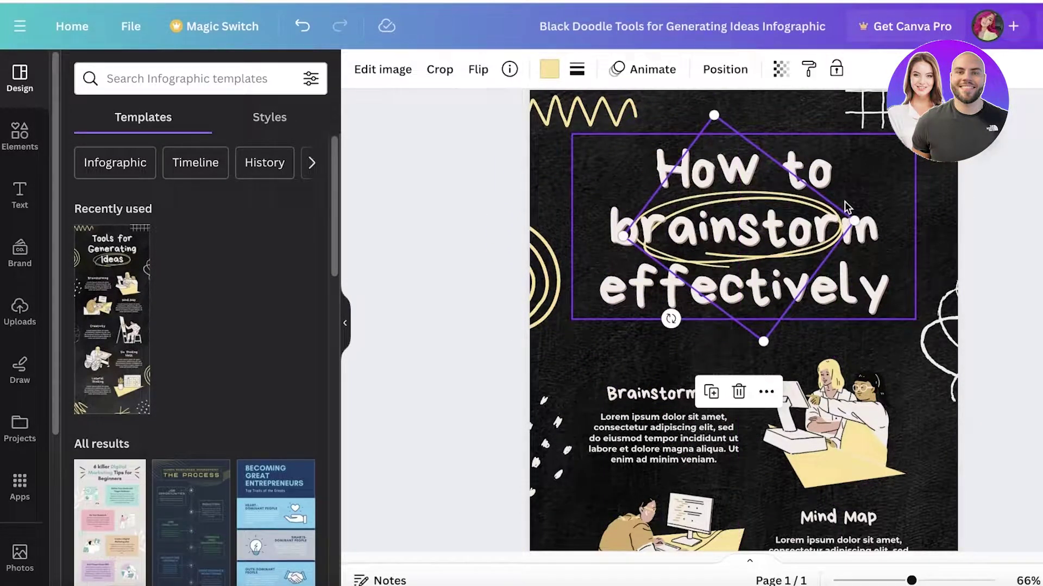
left_click_drag(853, 219, 992, 210)
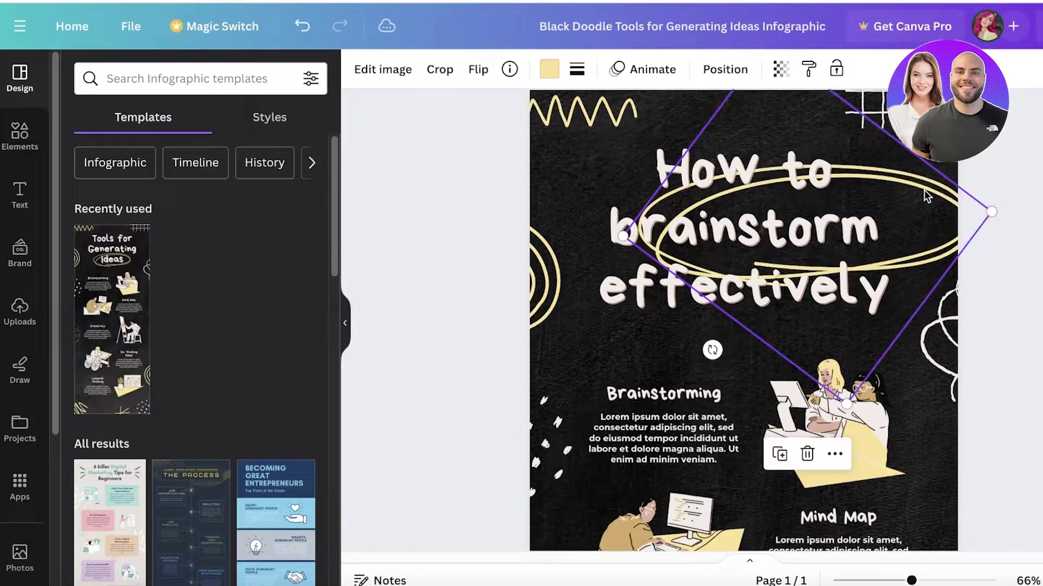
left_click_drag(925, 194, 859, 195)
left_click_drag(925, 217, 865, 207)
- Set the yellow oval's transparency to about 34
left_click(549, 69)
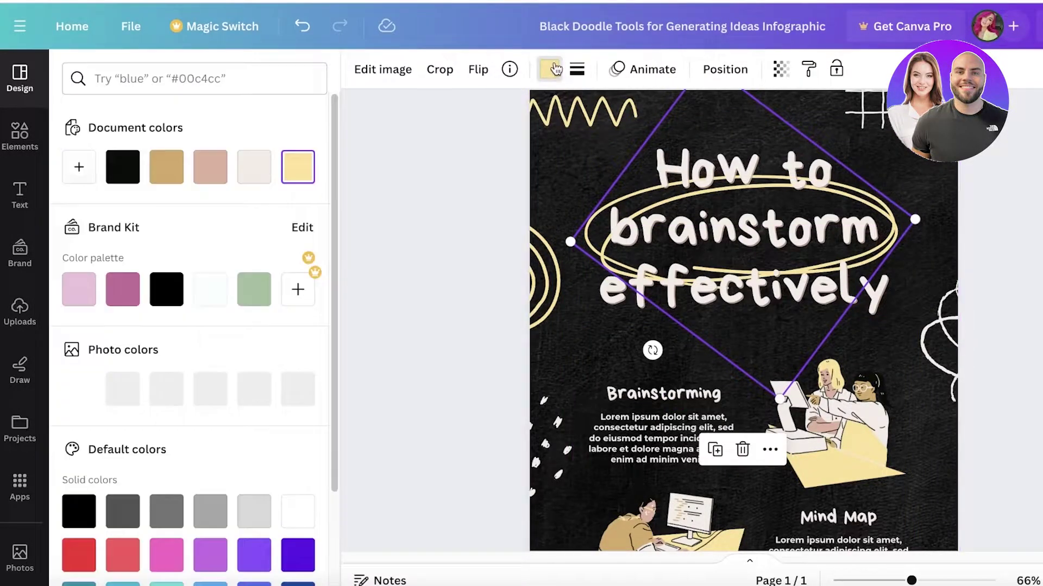
left_click(781, 69)
left_click(678, 133)
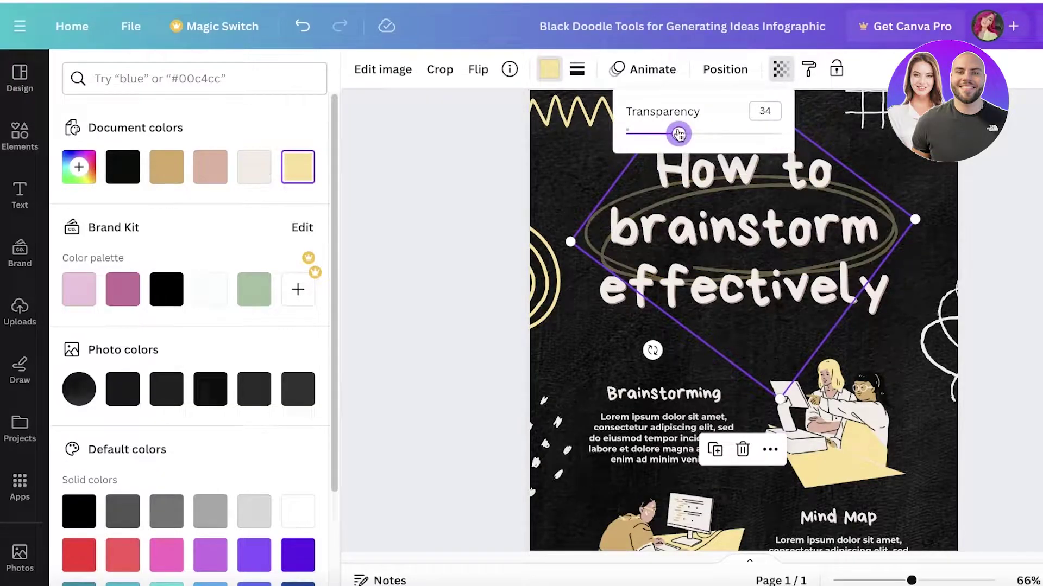
left_click_drag(679, 134, 684, 133)
key("Escape")
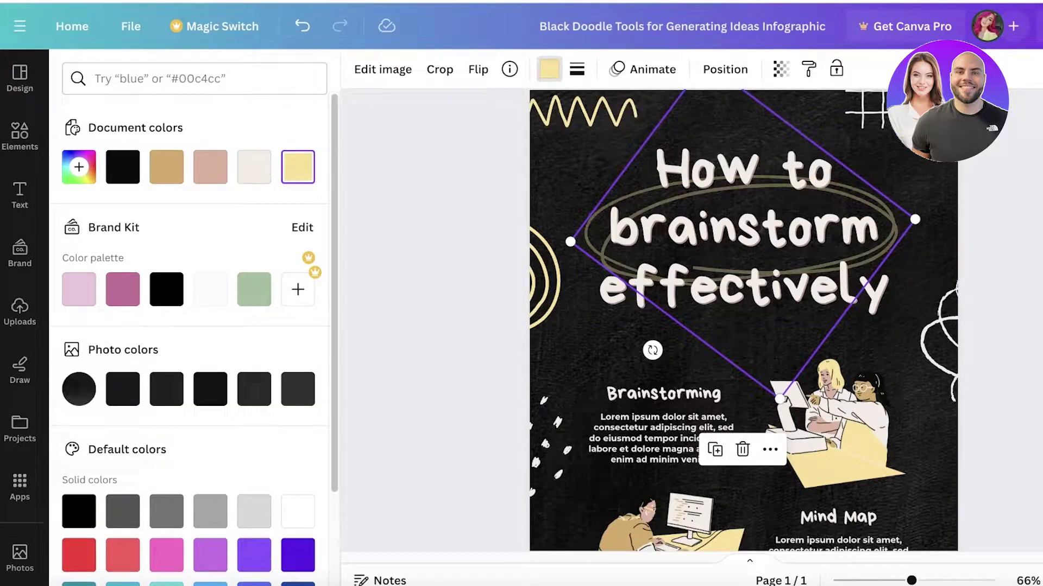
key("Escape")
left_click(1024, 207)
- Delete the dark chalkboard background photo from the page
scroll(863, 208, "down", 3)
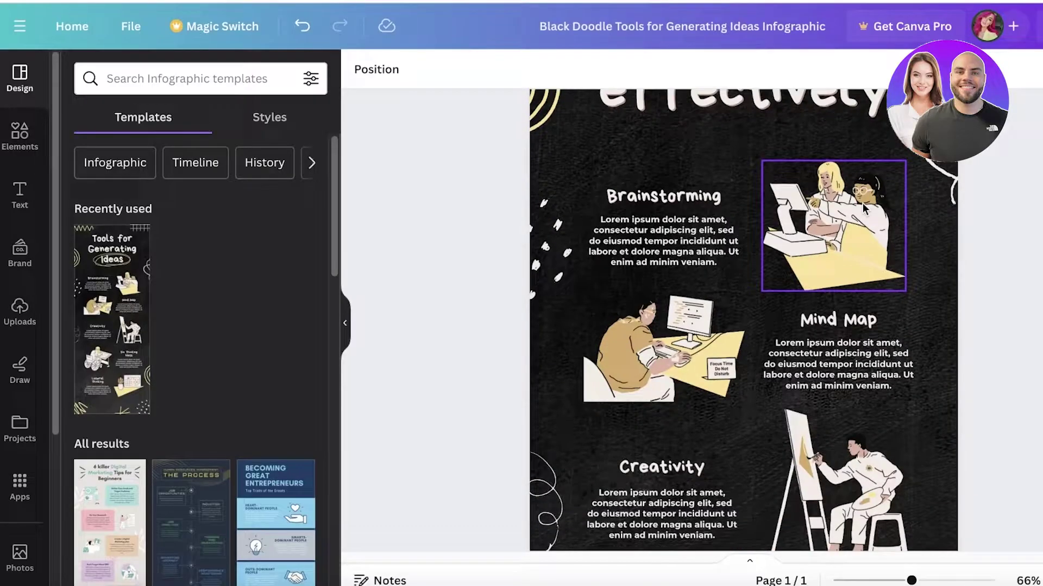
scroll(694, 210, "up", 1)
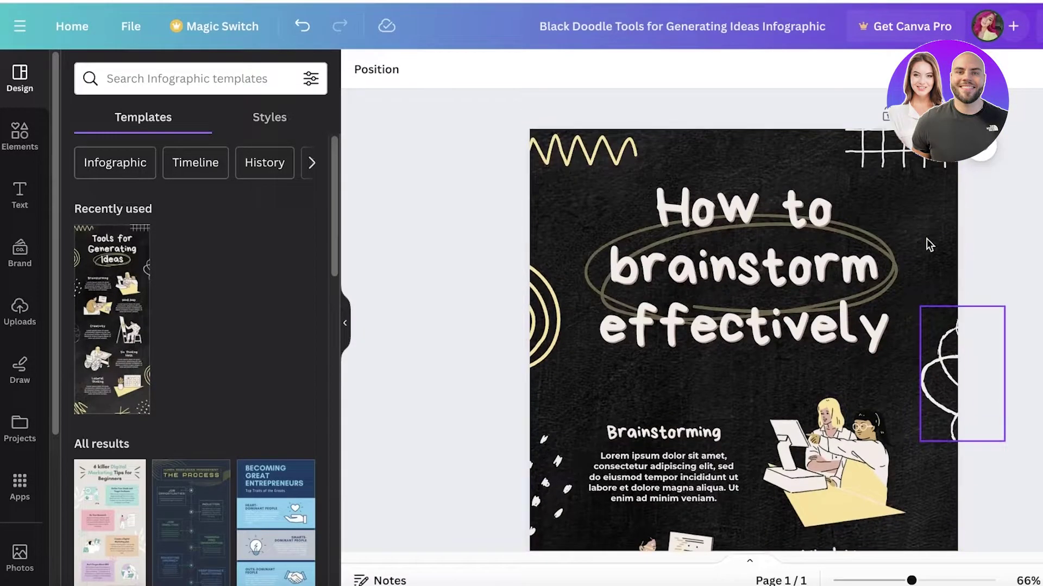
scroll(926, 241, "down", 6)
scroll(927, 241, "up", 1)
left_click(663, 180)
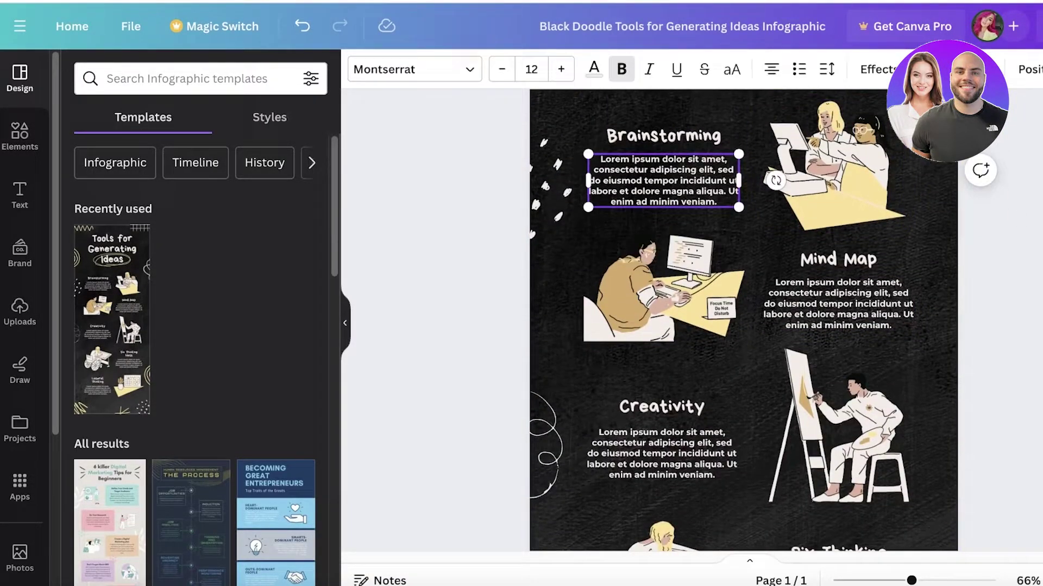
scroll(927, 242, "up", 3)
left_click(836, 293)
left_click(617, 207)
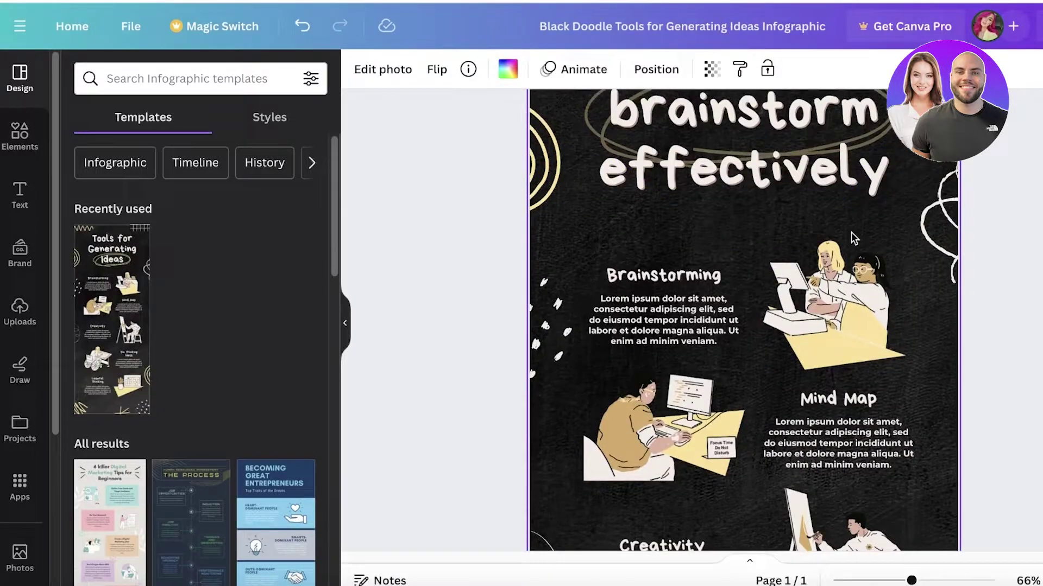
scroll(851, 232, "up", 3)
left_click(934, 240)
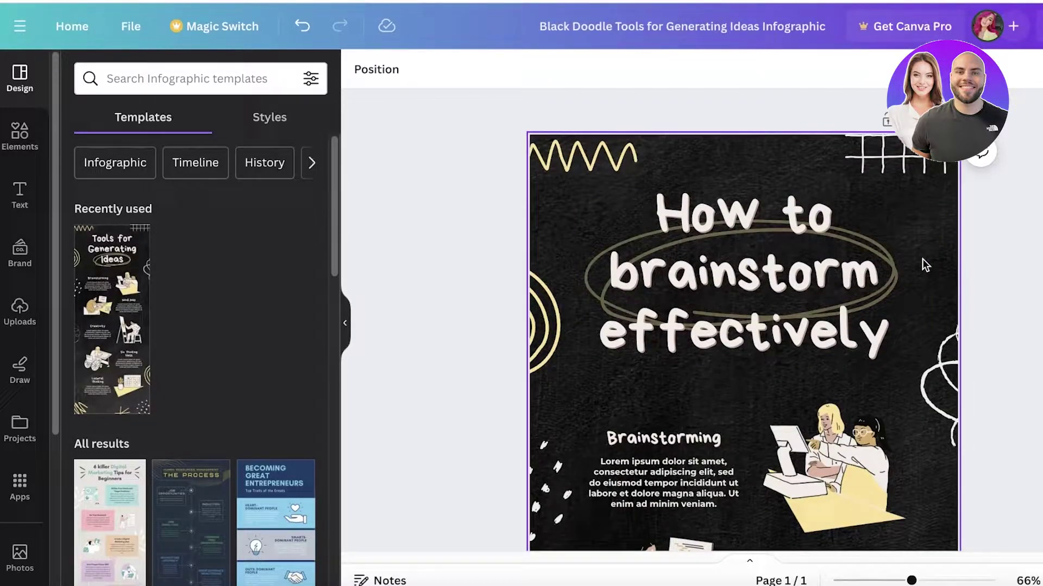
left_click(942, 217)
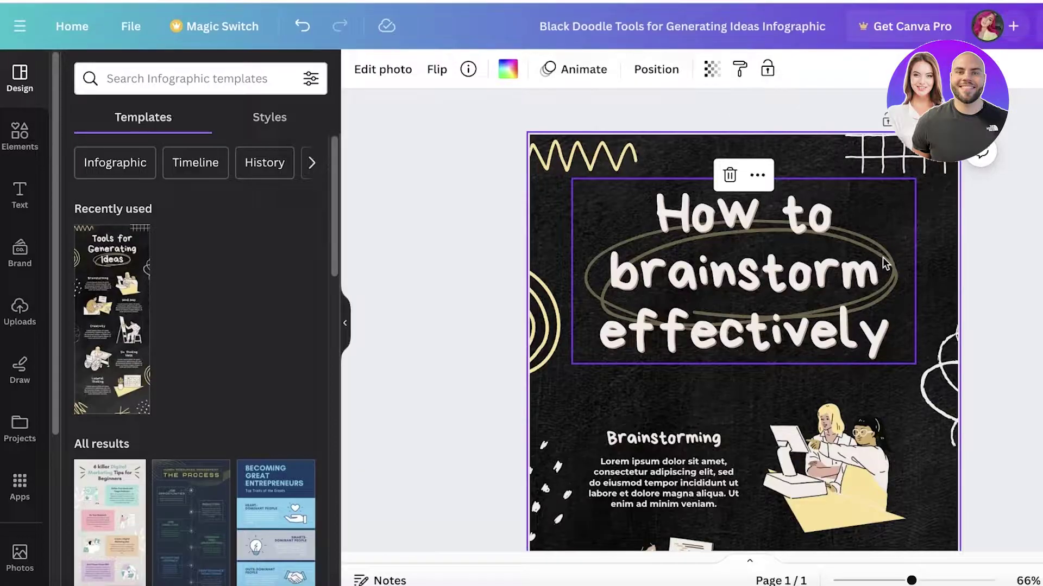
key("Delete")
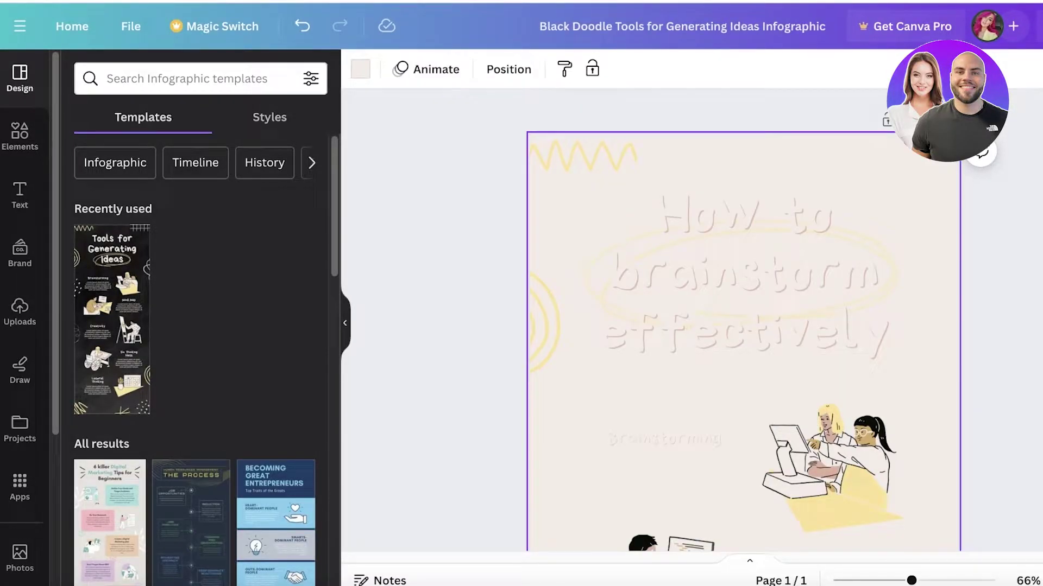
- Make the page background black and select the title, headings and text blocks together
scroll(936, 227, "down", 1)
left_click(358, 73)
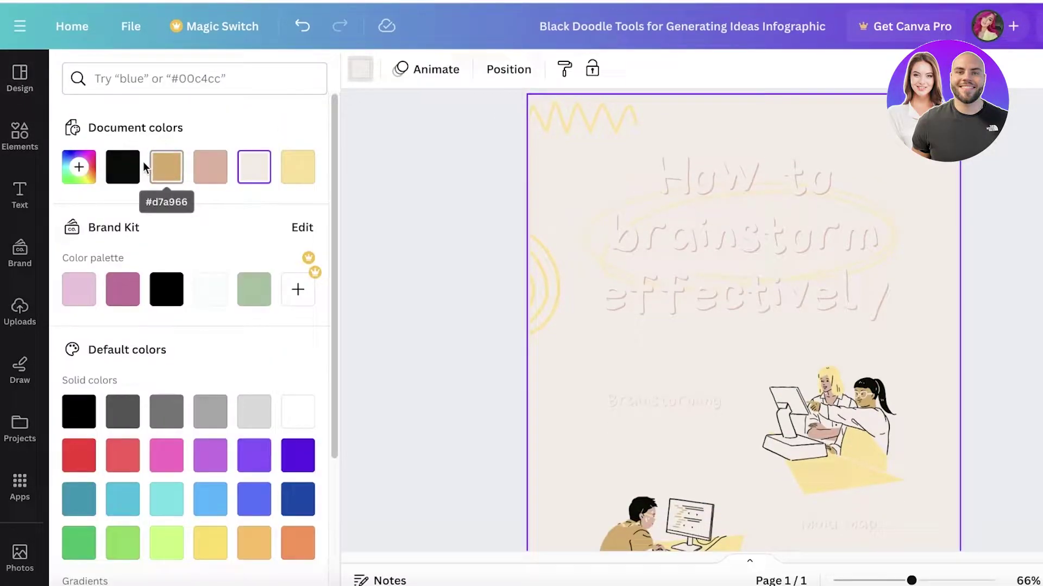
left_click(124, 166)
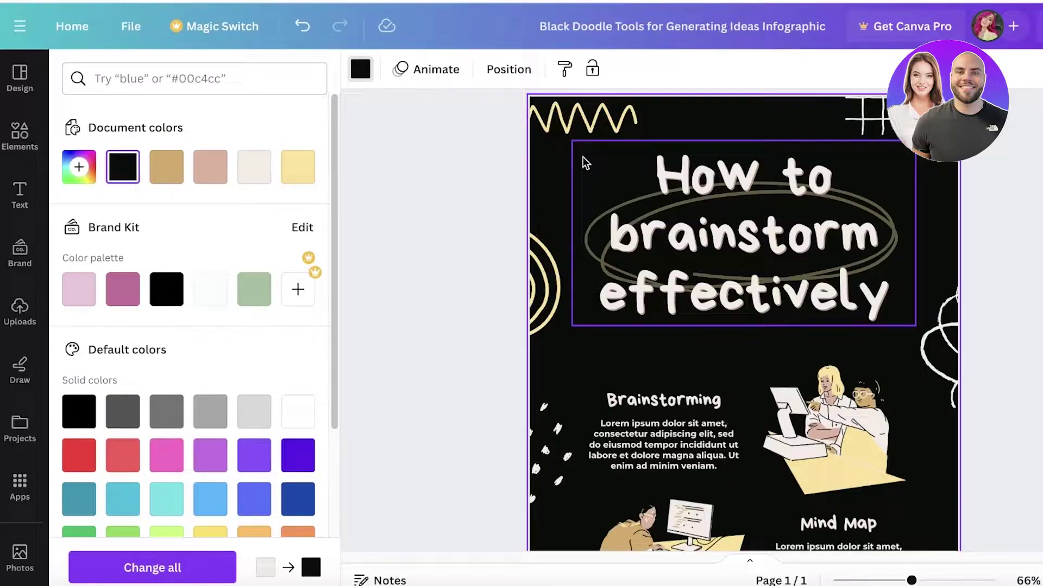
left_click_drag(559, 160, 999, 549)
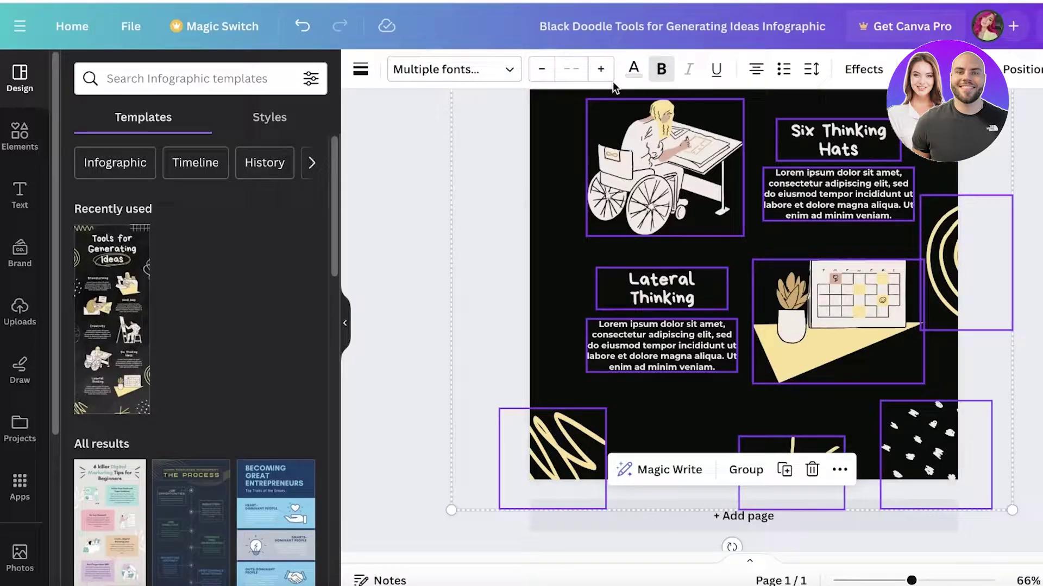
- Turn the selected title, headings and text black
left_click(633, 73)
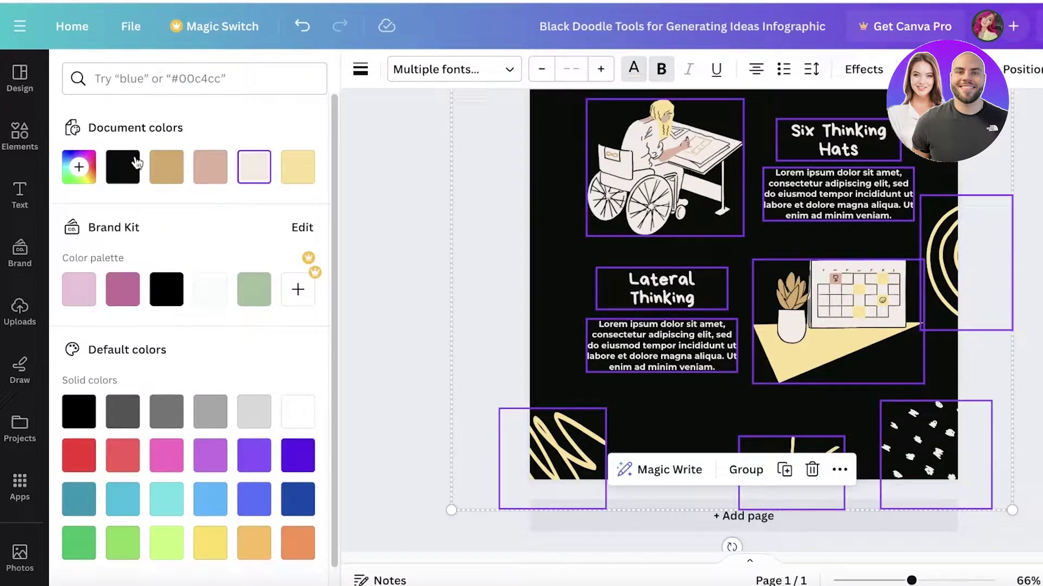
left_click(123, 167)
scroll(574, 261, "down", 5)
scroll(670, 258, "up", 5)
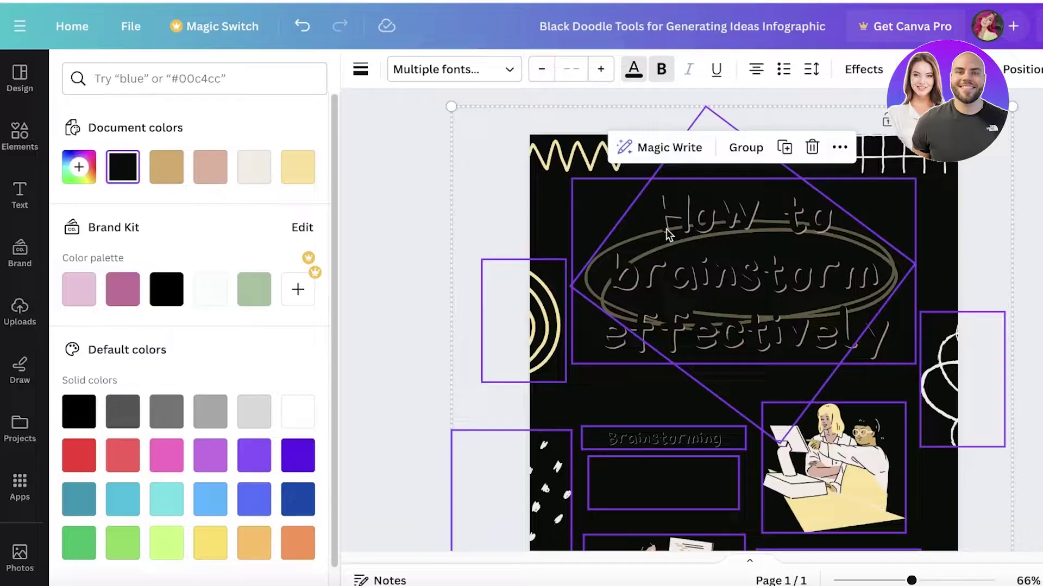
key("Escape")
- Change the page background back to the light cream document colour
left_click(546, 204)
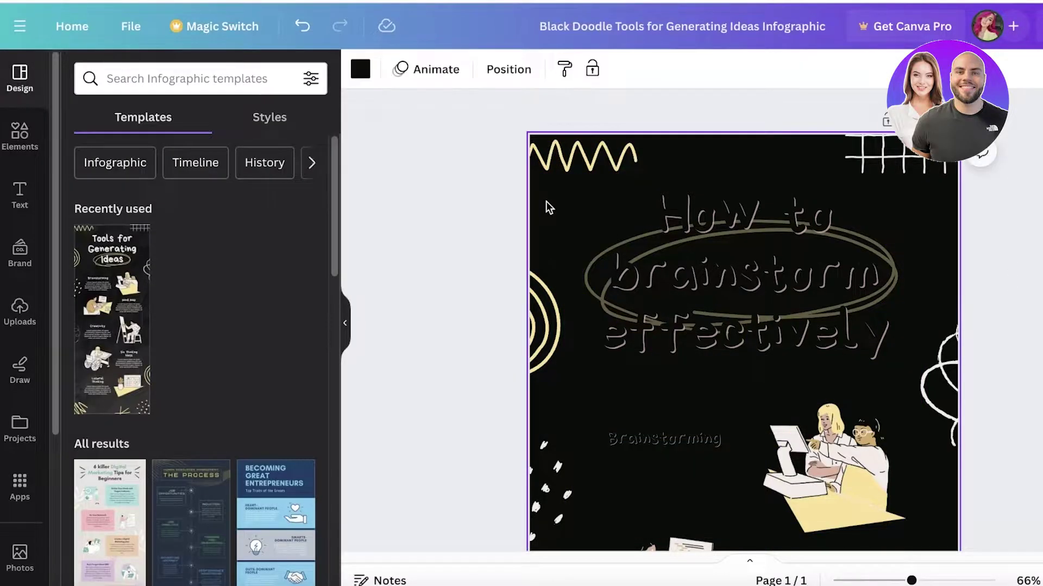
left_click(361, 70)
left_click(264, 169)
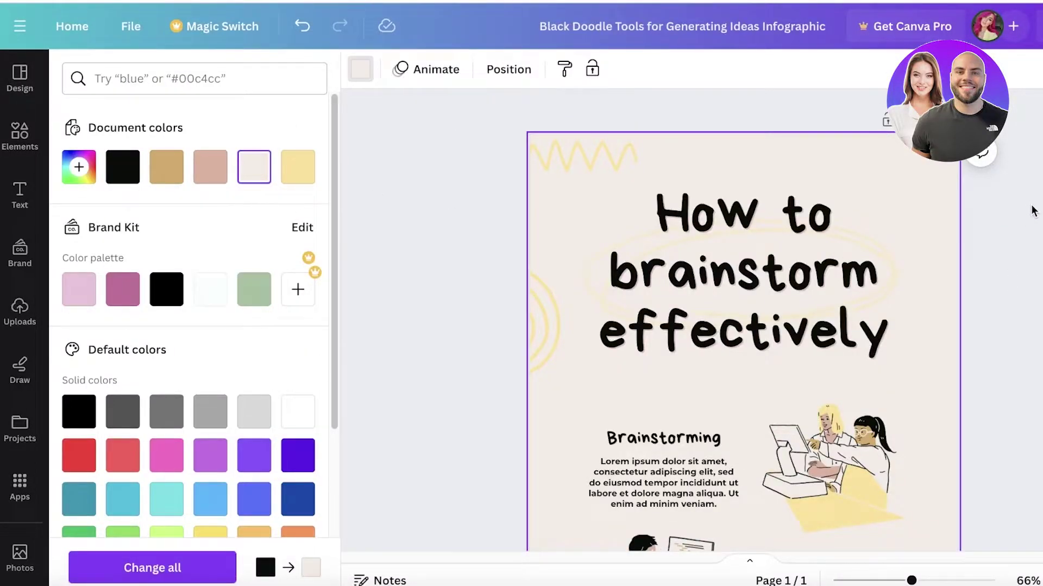
scroll(923, 271, "down", 10)
scroll(865, 190, "up", 5)
scroll(864, 190, "up", 5)
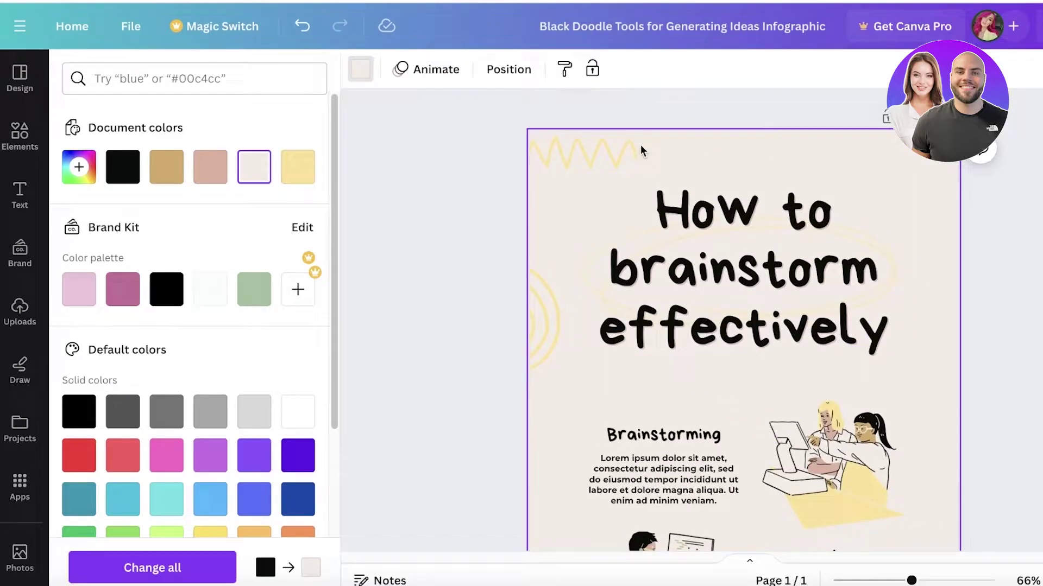
left_click(22, 135)
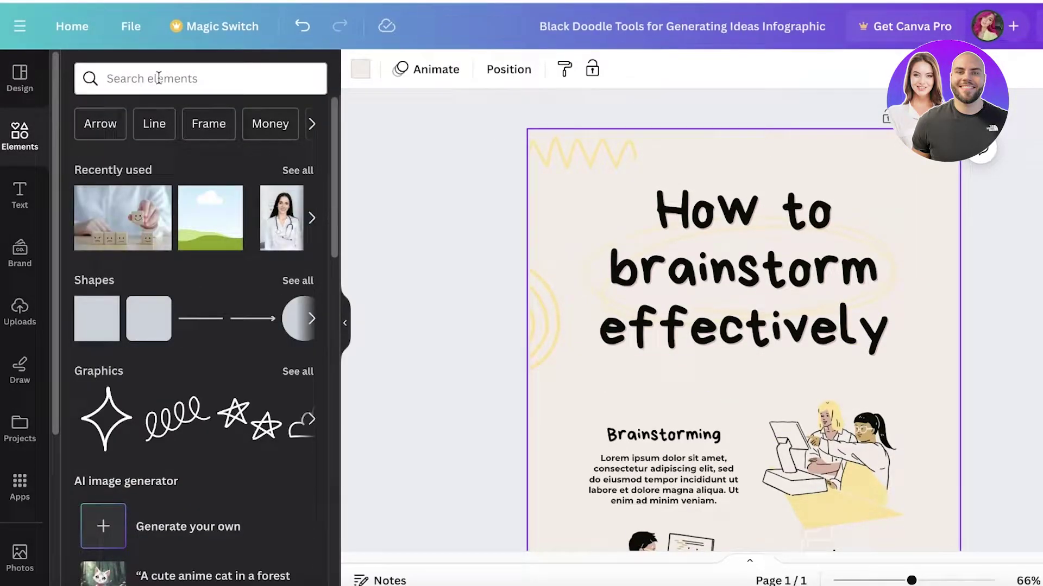
- Search Elements for 'paper' and show all paper photo results
left_click(159, 78)
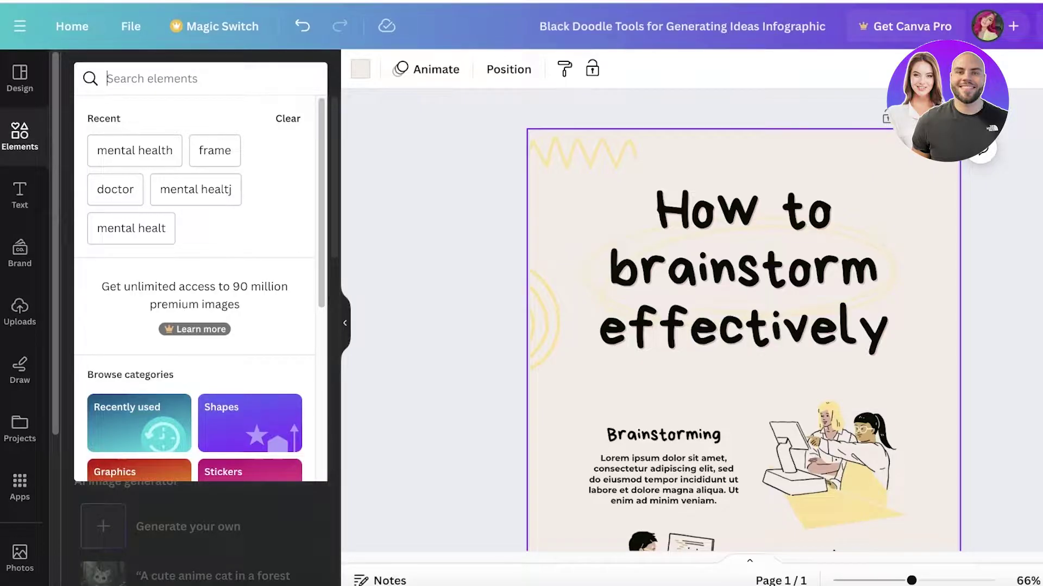
left_click(8, 138)
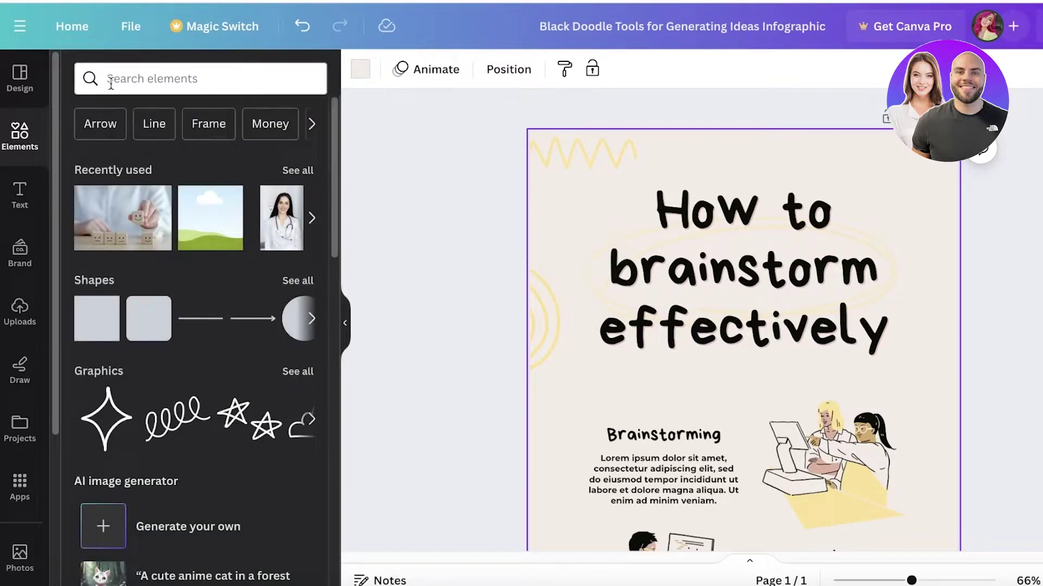
left_click(194, 80)
type("p")
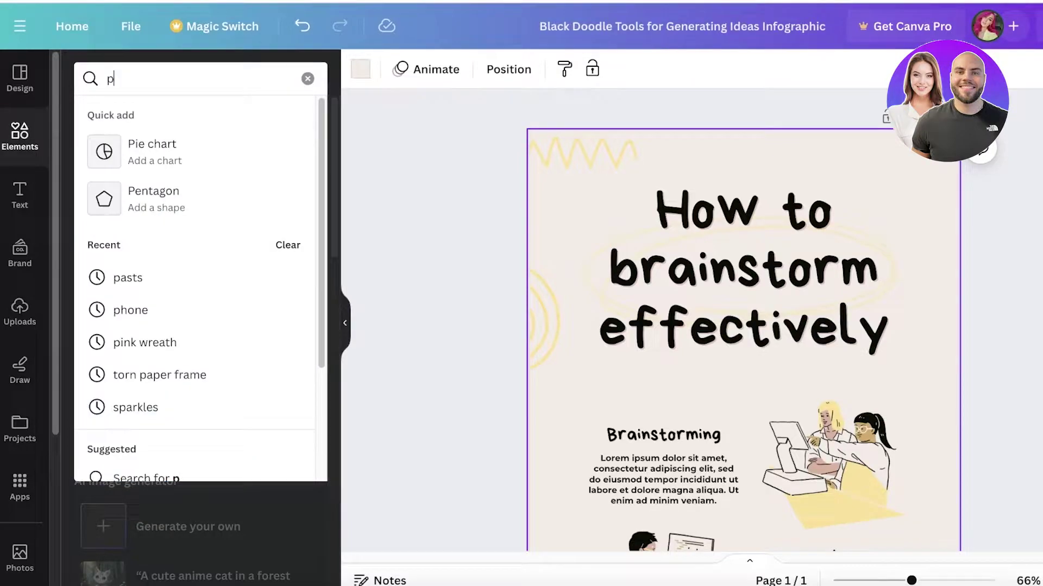
type("aper")
key("Return")
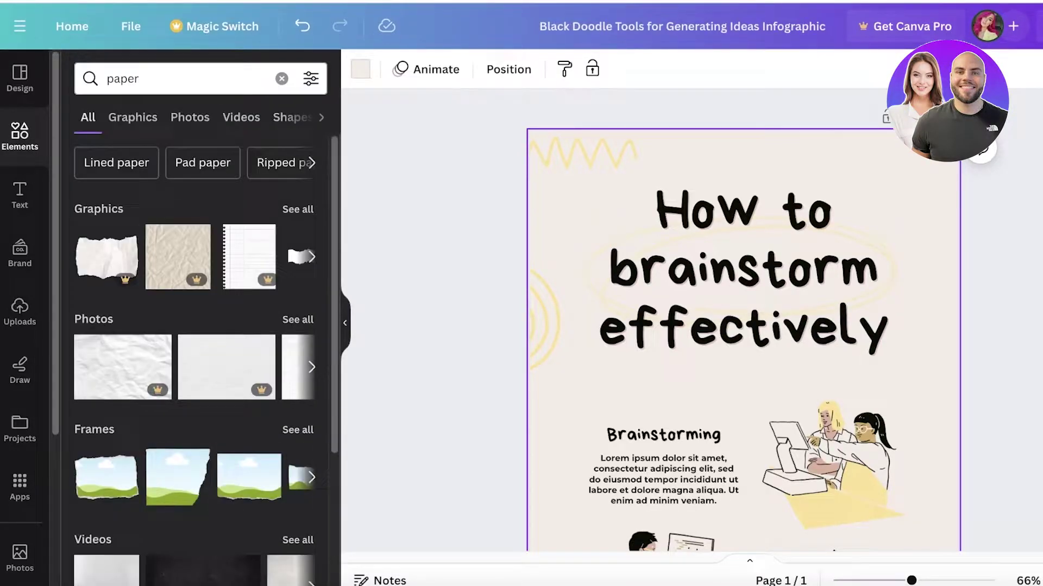
left_click(300, 319)
scroll(297, 307, "down", 5)
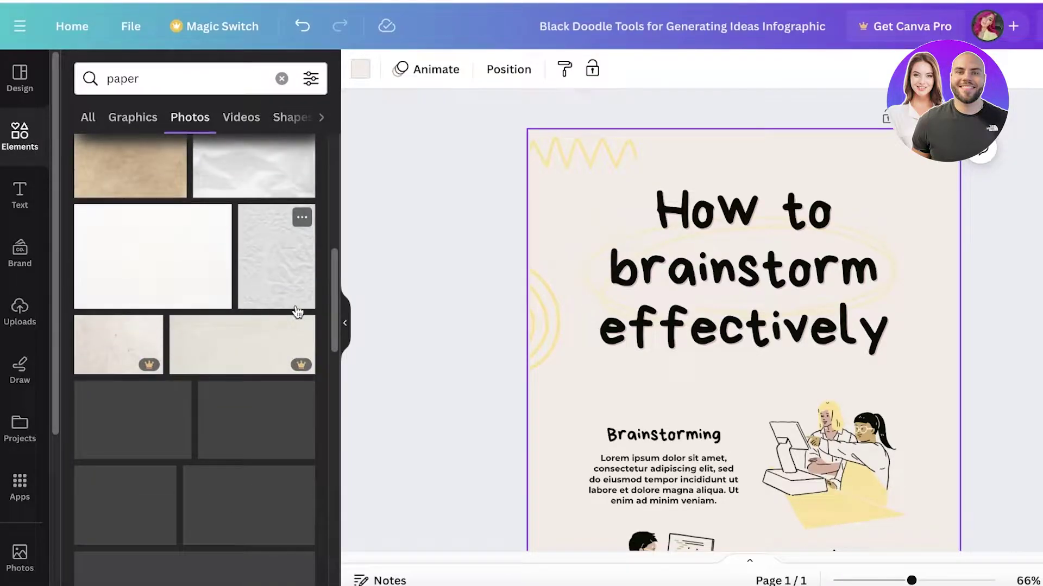
- Try a crumpled paper photo stretched over the page, then delete it
left_click(278, 270)
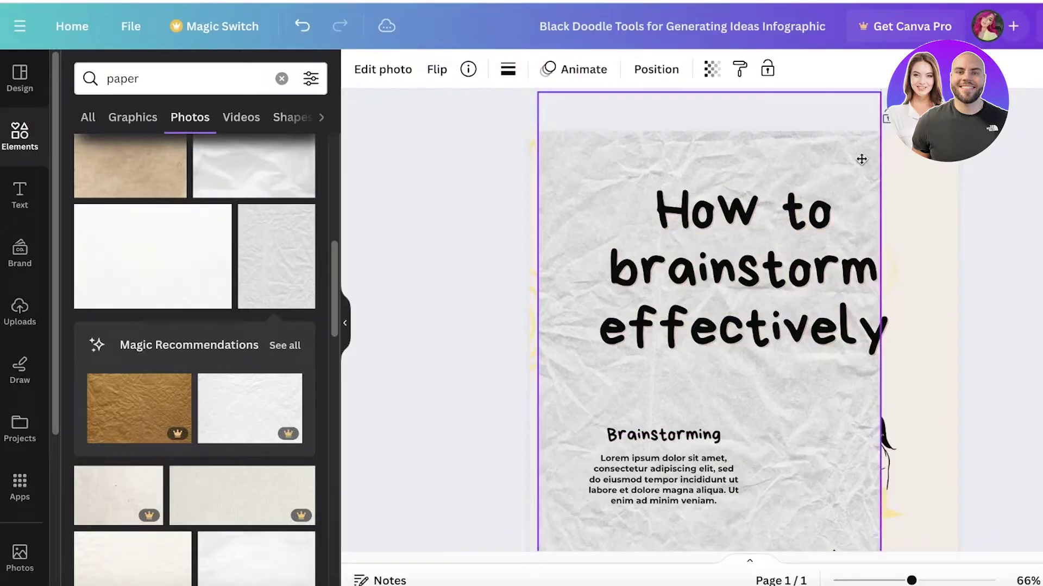
scroll(768, 228, "down", 4)
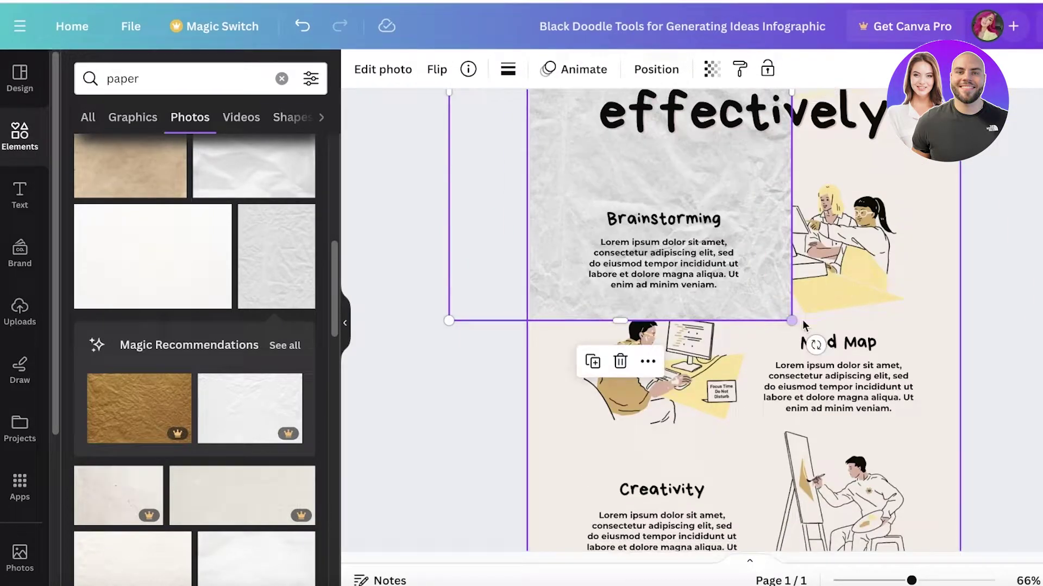
left_click_drag(791, 321, 1028, 338)
key("Delete")
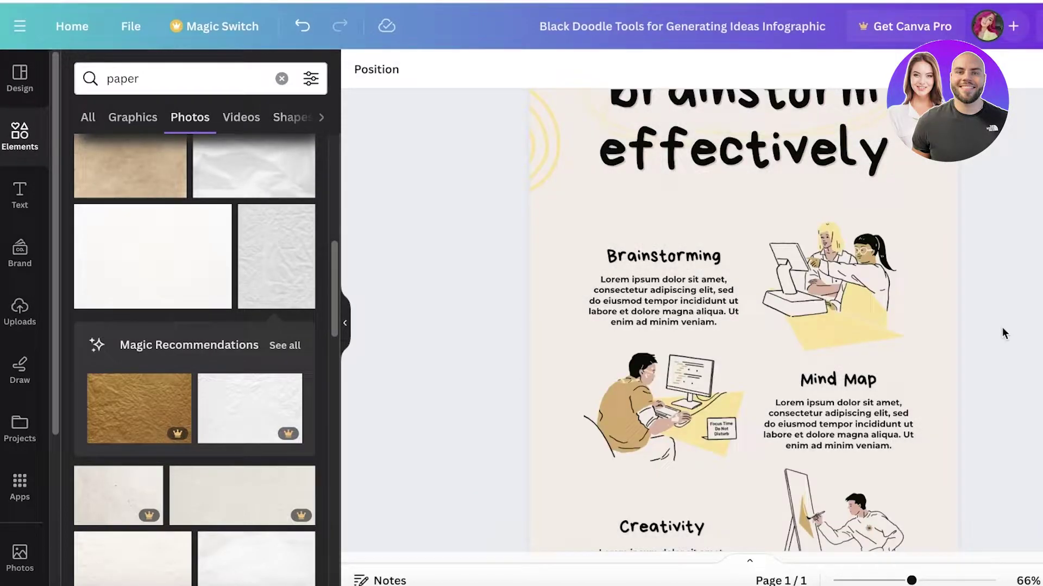
scroll(271, 380, "down", 5)
scroll(268, 456, "down", 7)
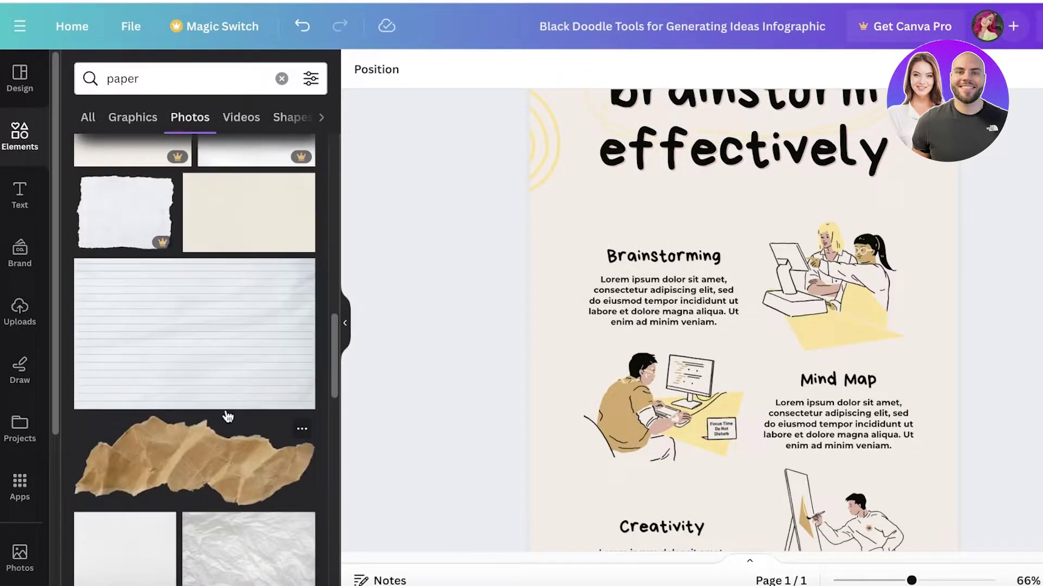
- Try plain and crumpled paper photos over the Brainstorming section, then delete both
left_click(79, 347)
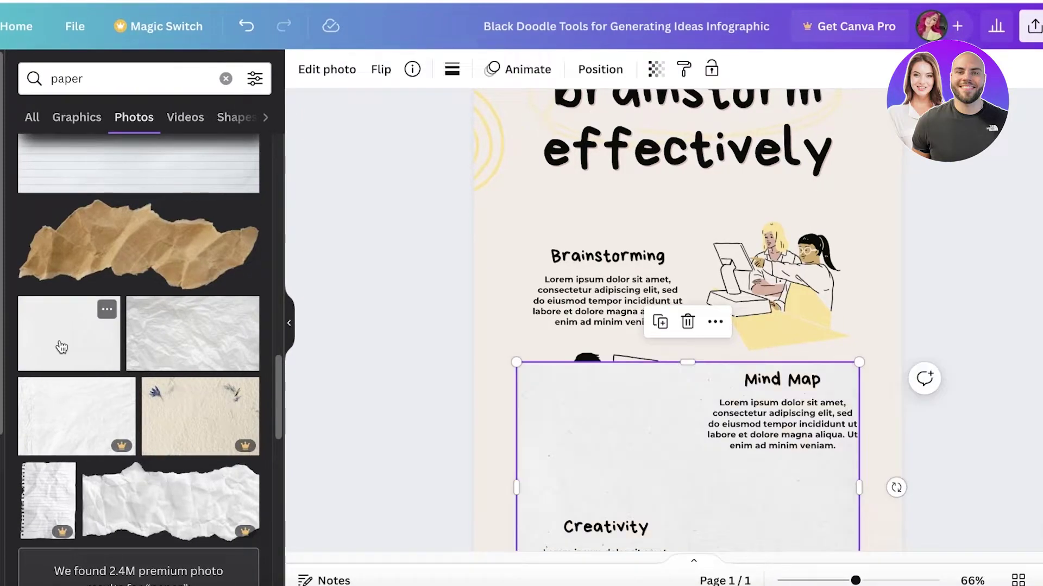
left_click_drag(624, 461, 553, 318)
key("Delete")
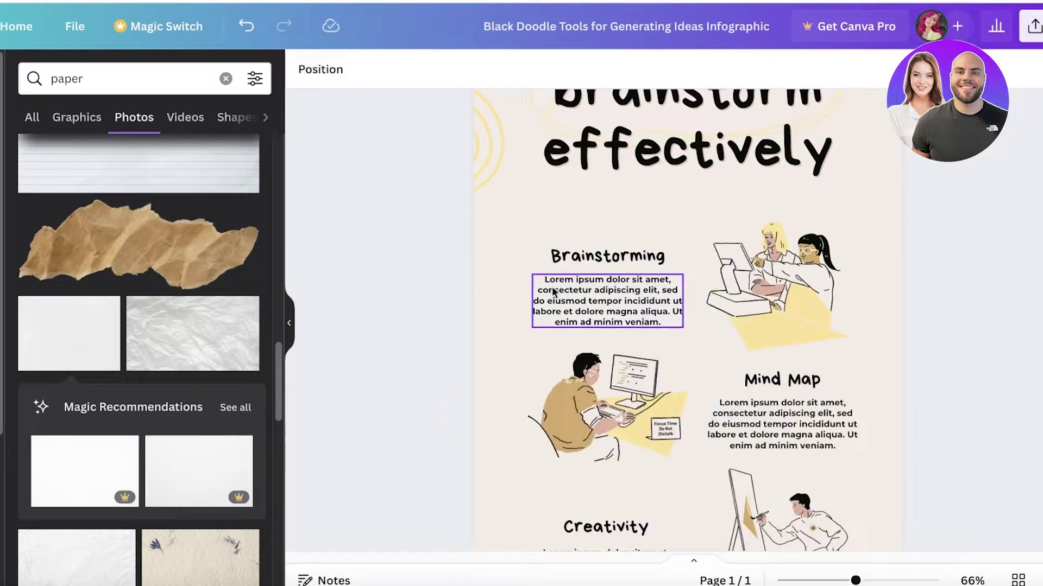
left_click(193, 333)
left_click_drag(784, 456, 779, 267)
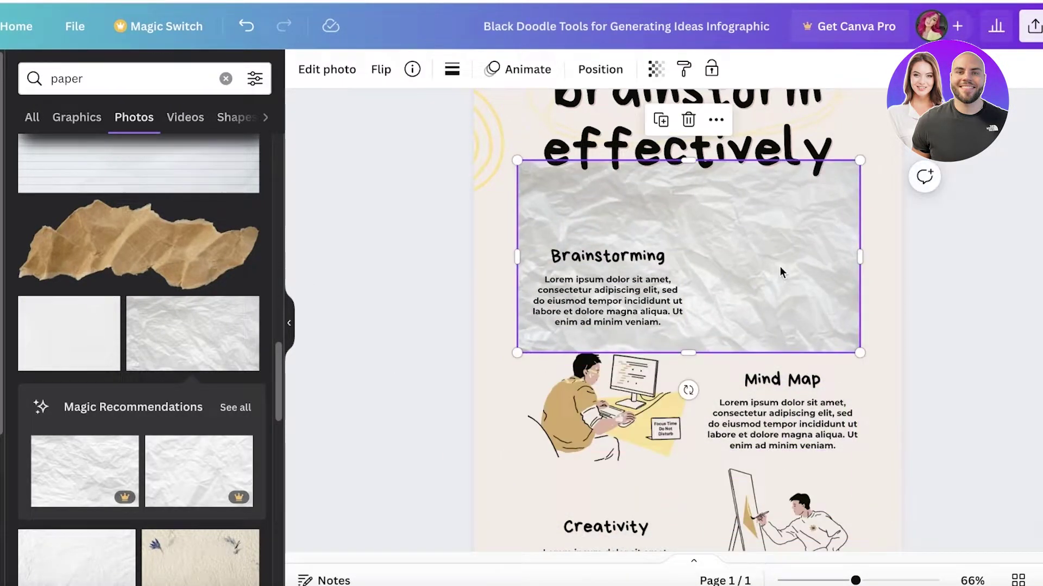
key("Delete")
- Try a beige torn paper graphic from the paper graphics results, then delete it
left_click(84, 125)
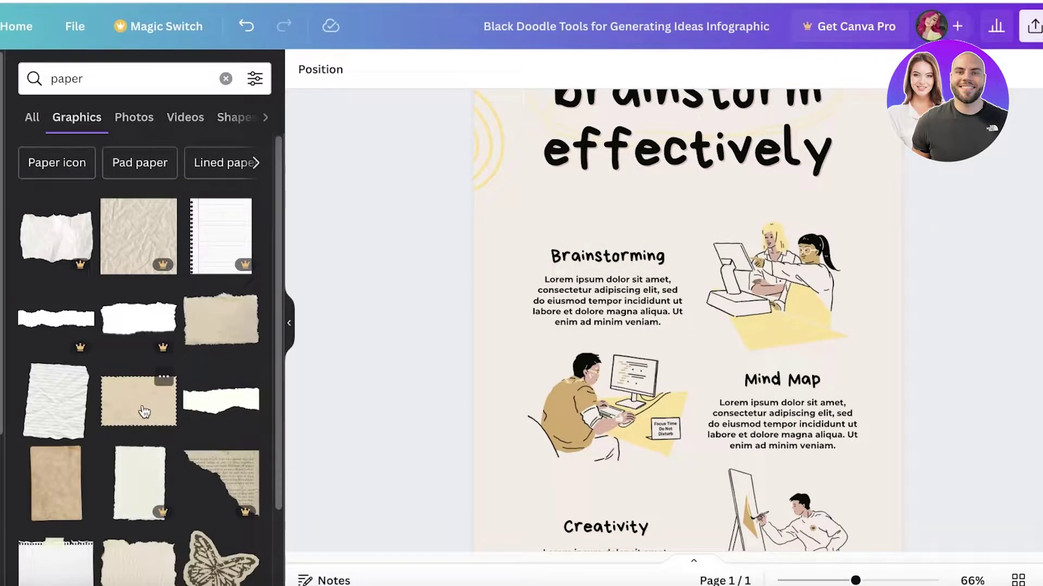
left_click(223, 320)
left_click_drag(705, 477, 643, 321)
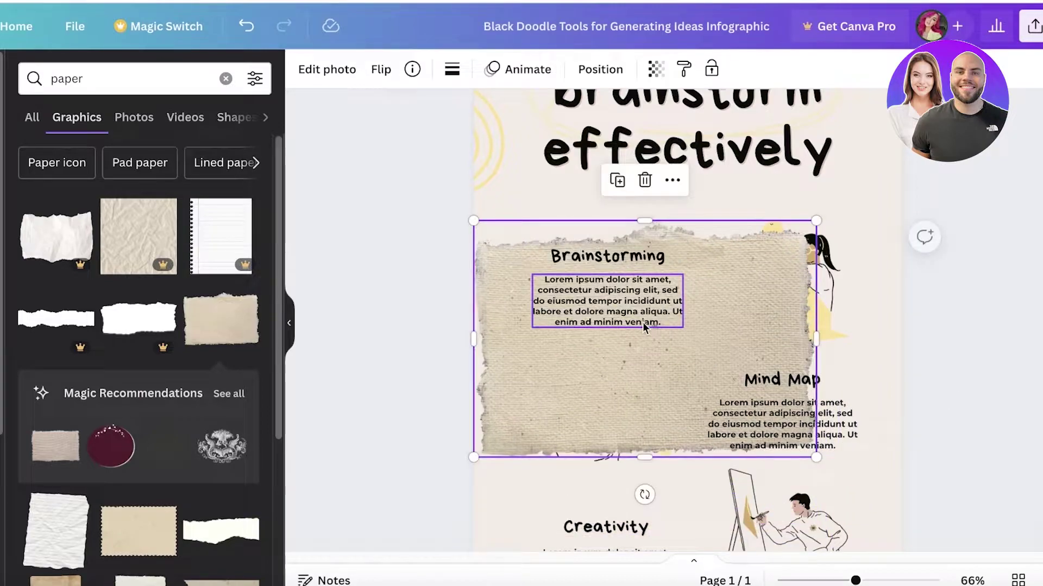
key("Delete")
- Add a beige paper graphic and enlarge it to cover most of the page
left_click(149, 535)
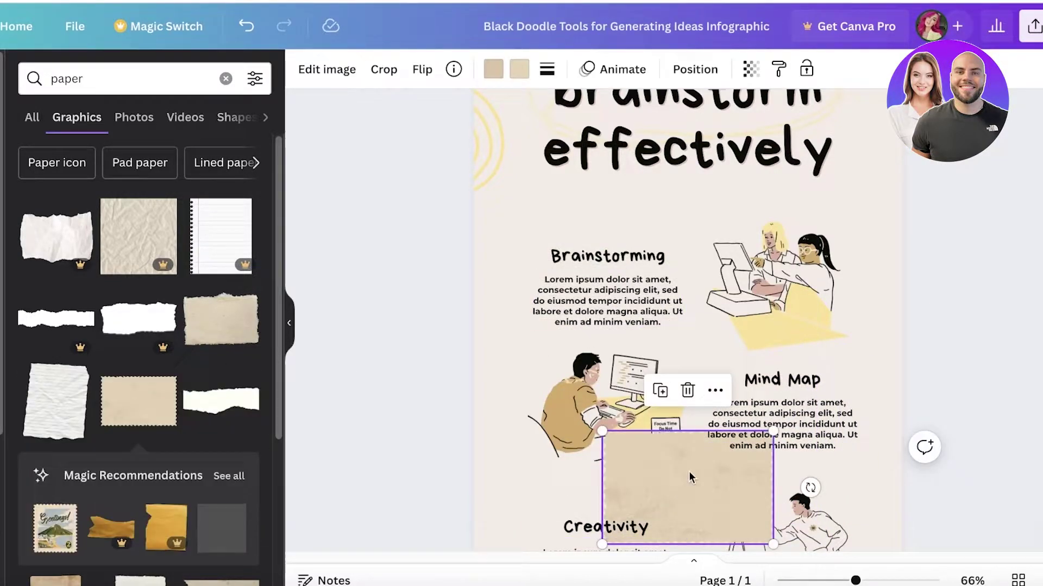
left_click_drag(721, 500, 649, 202)
left_click_drag(694, 237, 1004, 485)
left_click_drag(861, 307, 752, 277)
scroll(224, 385, "down", 5)
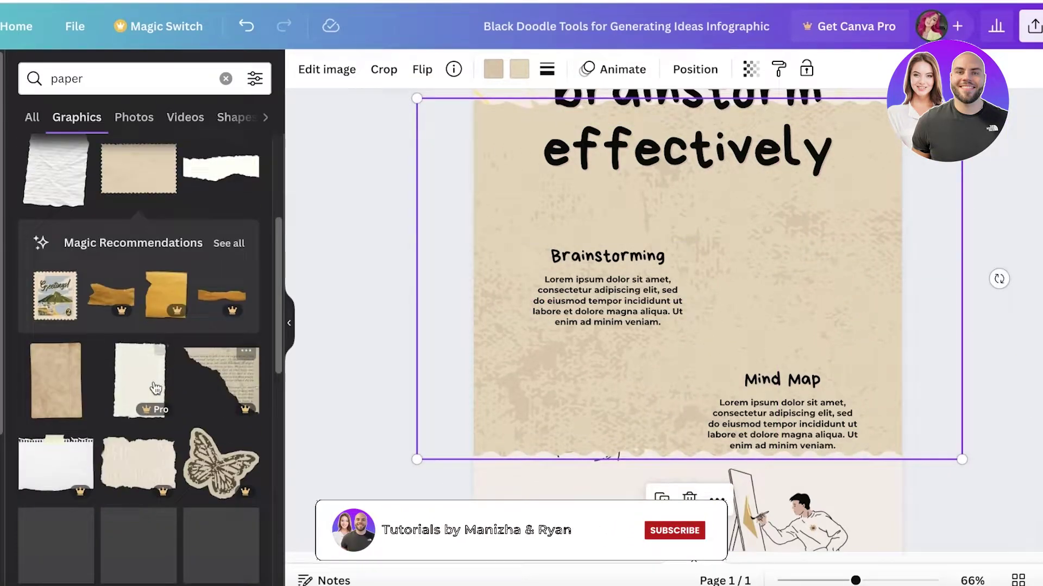
- Stretch the beige paper graphic across the entire page, hiding the illustrations
left_click(858, 159)
left_click(854, 221)
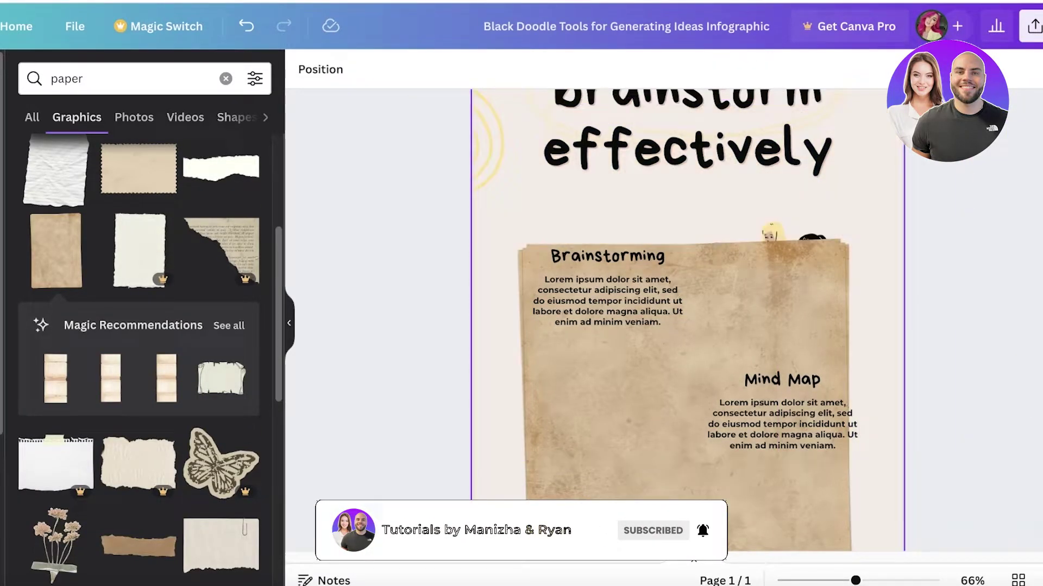
left_click_drag(856, 423, 780, 199)
scroll(877, 320, "up", 4)
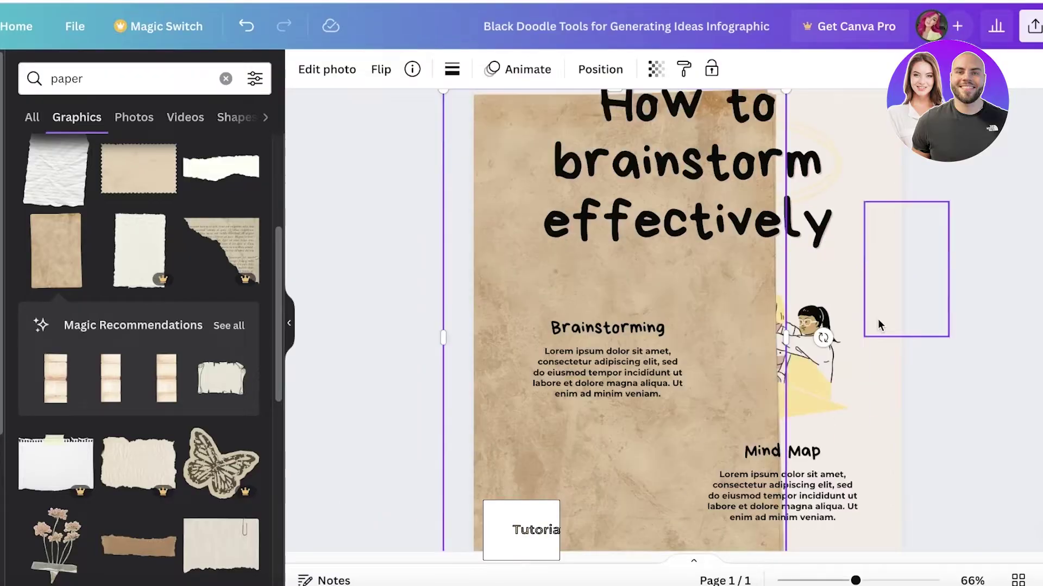
left_click_drag(709, 414, 690, 351)
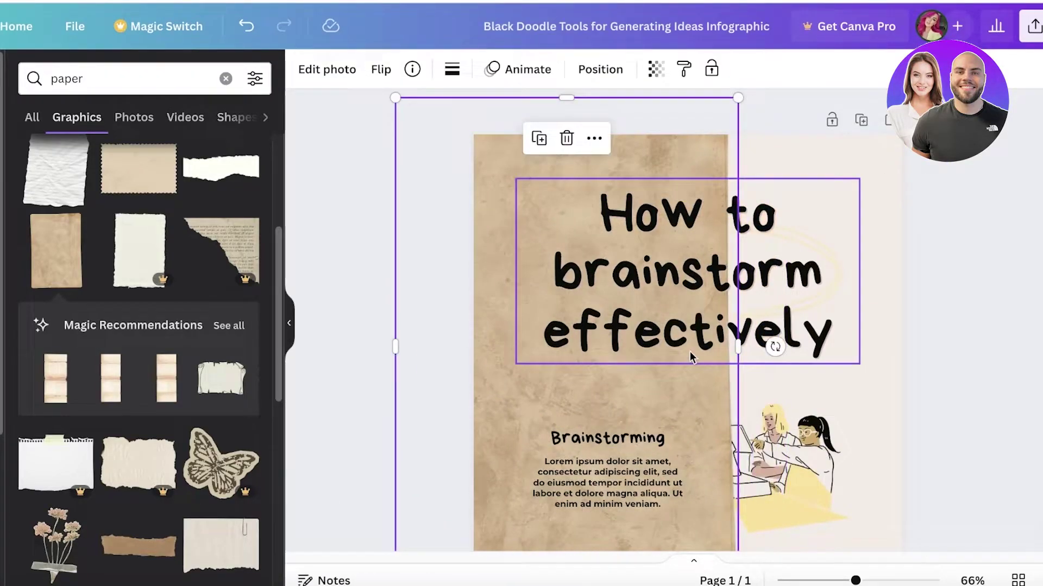
scroll(706, 369, "down", 4)
left_click_drag(737, 379, 940, 403)
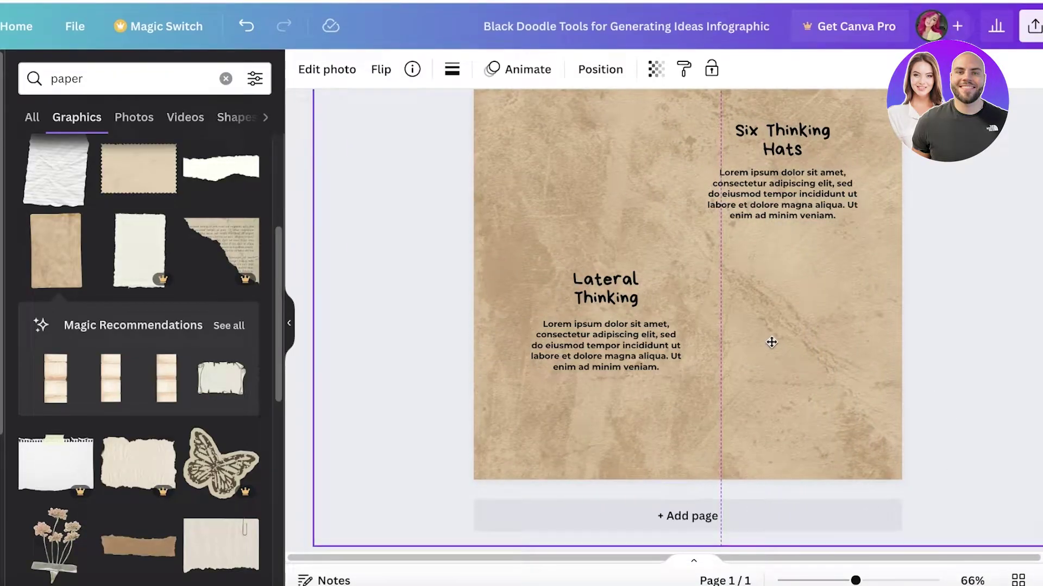
scroll(936, 380, "up", 10)
scroll(706, 423, "down", 6)
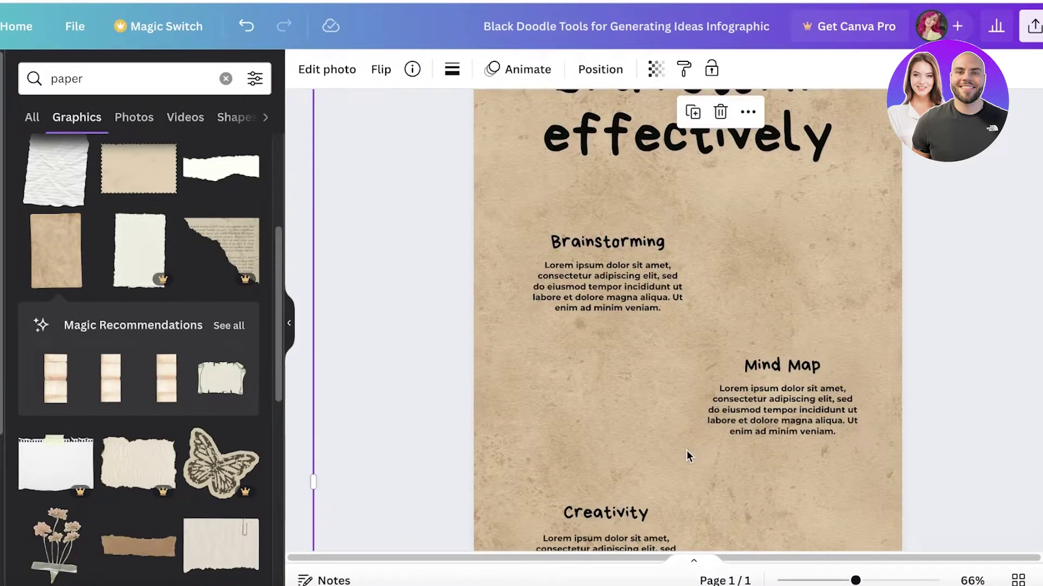
scroll(700, 255, "up", 3)
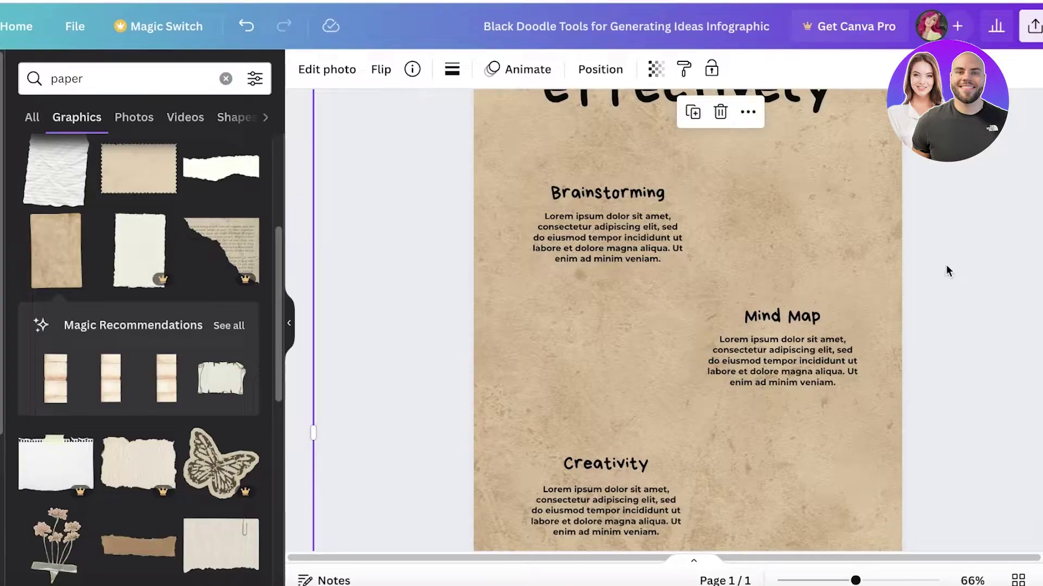
scroll(785, 380, "down", 4)
scroll(727, 364, "down", 3)
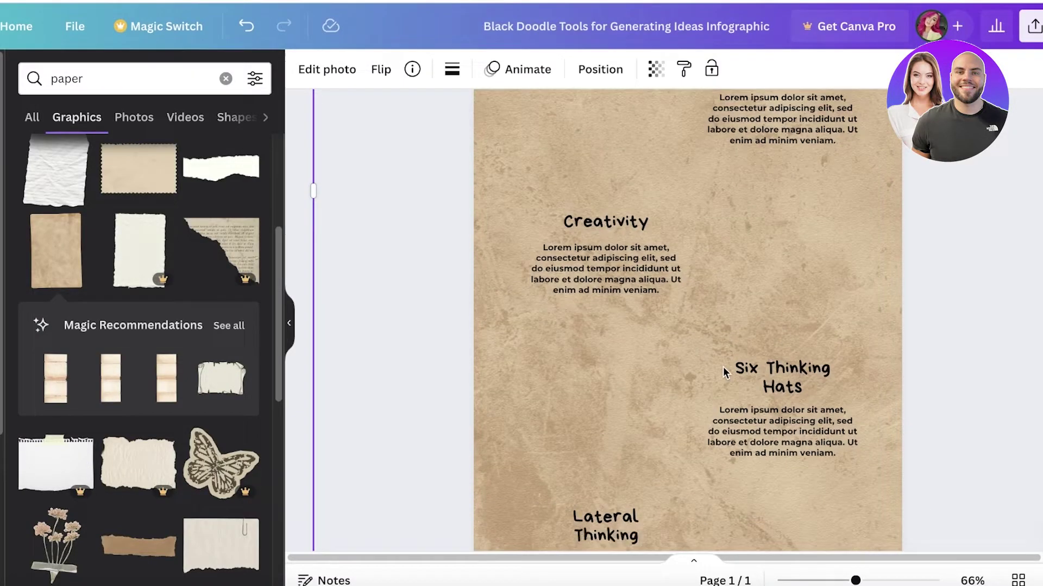
- Send the brown paper texture to the back so illustrations and doodles show on top
right_click(625, 255)
mouse_move(657, 287)
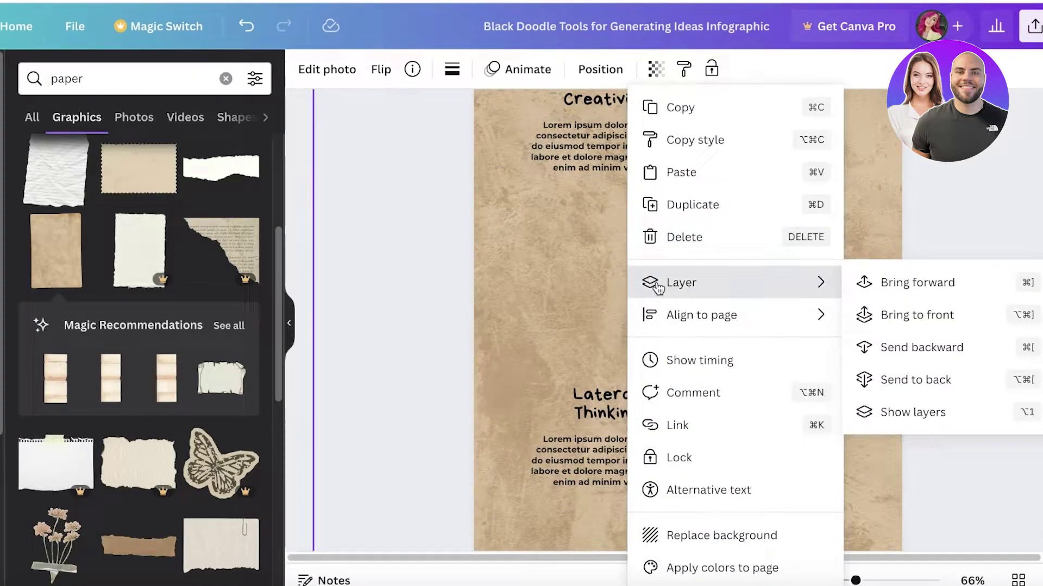
left_click(961, 379)
scroll(963, 334, "up", 10)
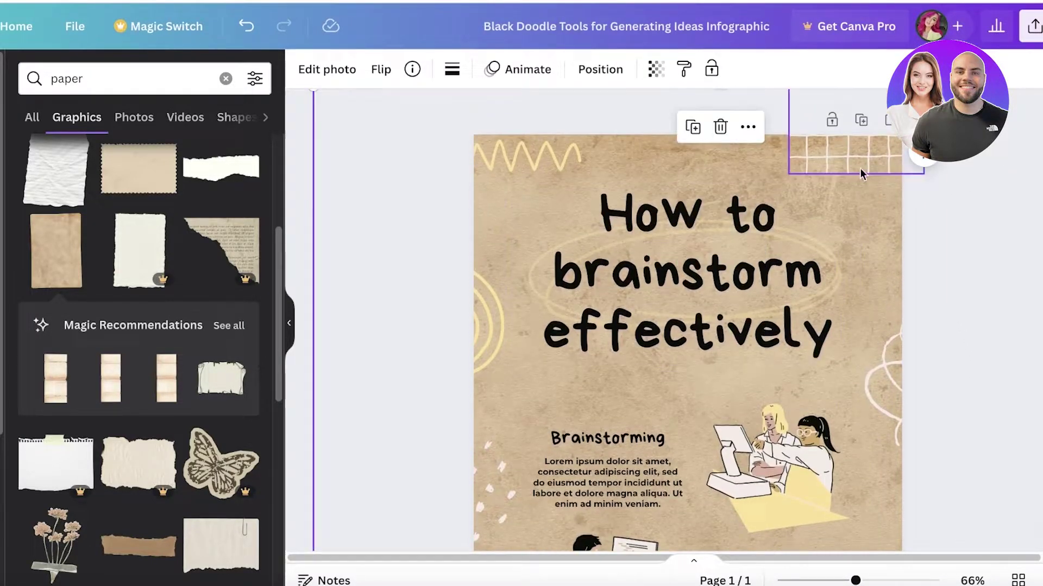
scroll(1026, 288, "down", 5)
scroll(1011, 299, "up", 5)
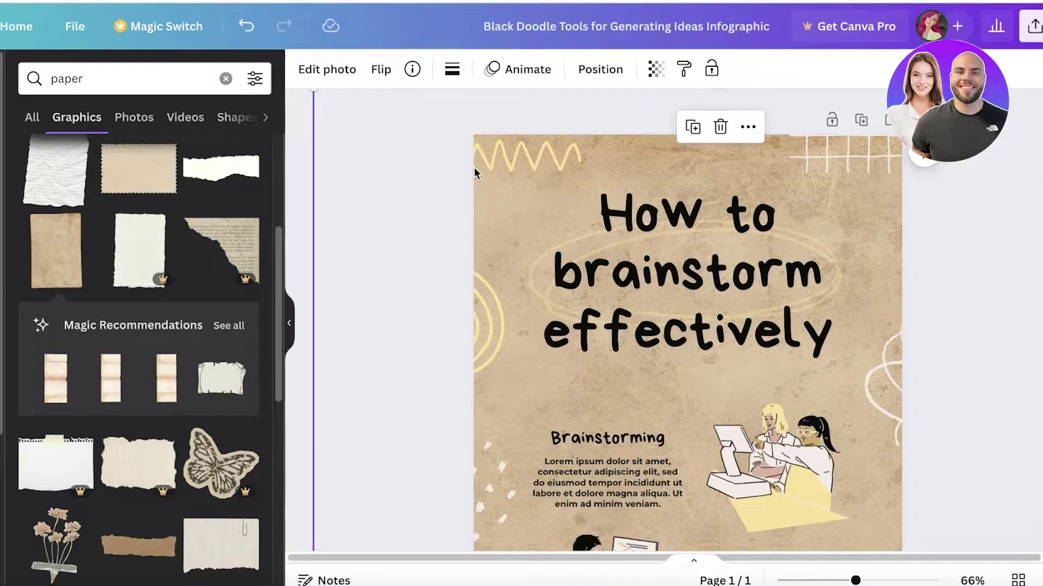
mouse_move(225, 192)
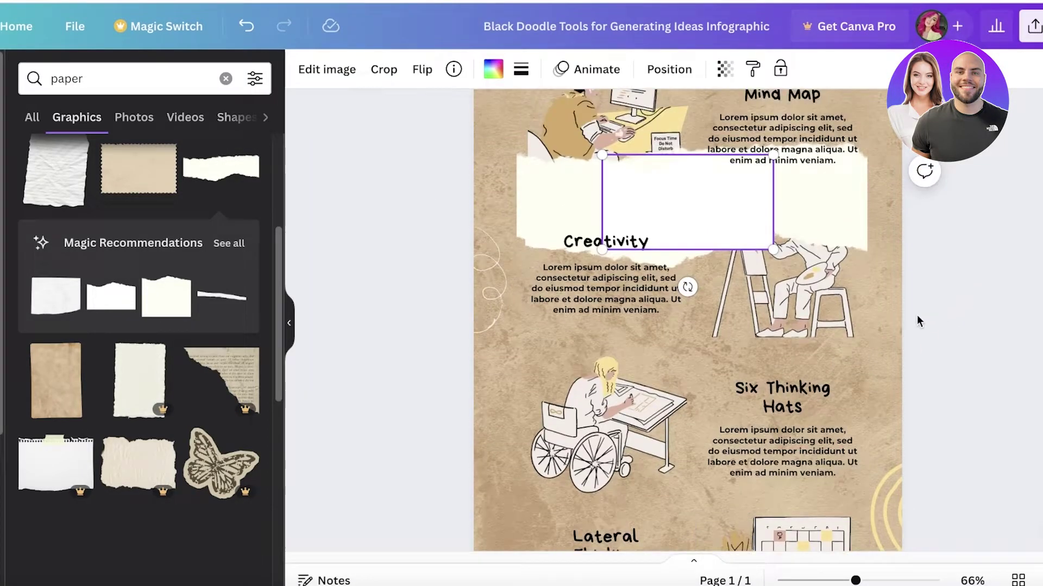
- Drag the white torn-paper strip onto the title, shrink it and center it behind 'brainstorm'
left_click_drag(835, 273, 714, 298)
scroll(721, 223, "up", 10)
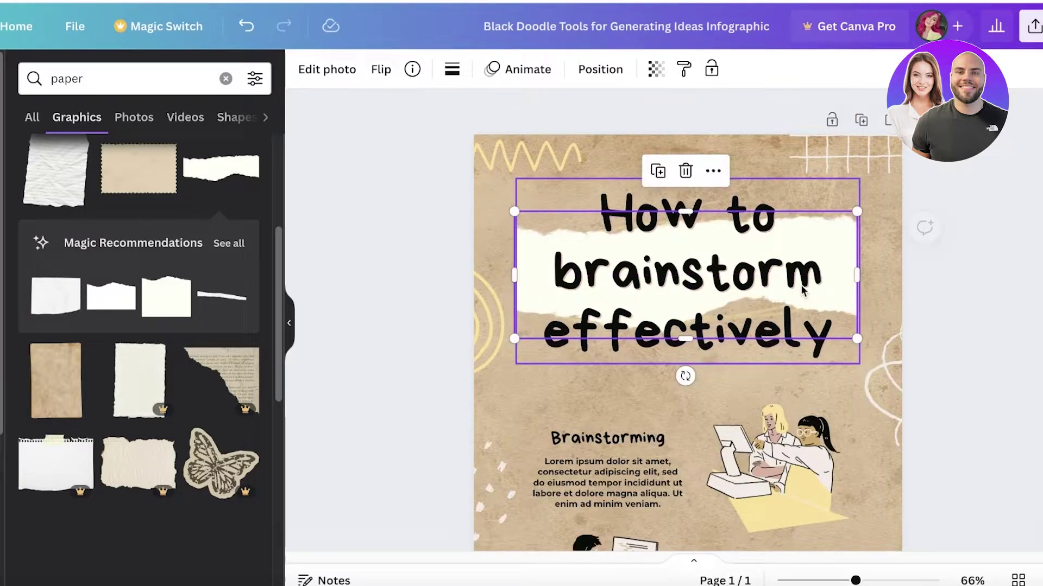
left_click_drag(858, 213, 781, 239)
left_click_drag(520, 288, 558, 288)
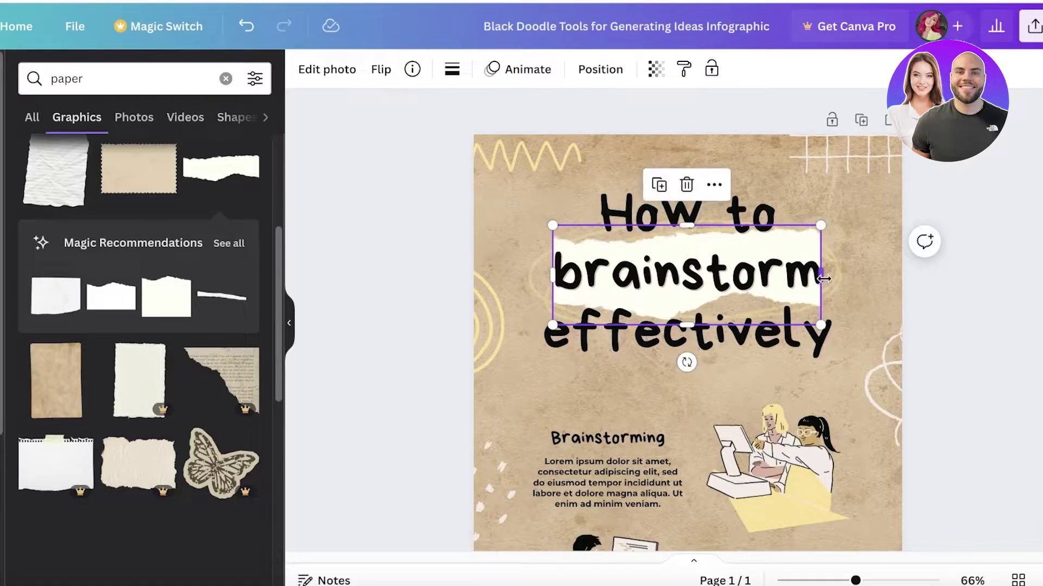
- Widen the torn strip to span 'brainstorm', then select the Brainstorming illustration
left_click_drag(821, 225, 839, 219)
key("Escape")
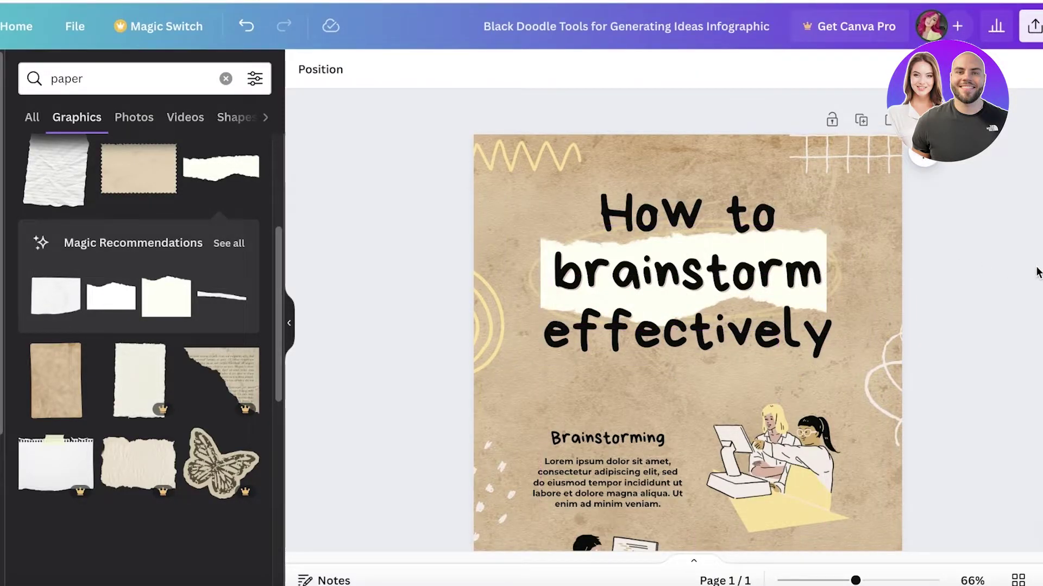
scroll(962, 299, "down", 4)
left_click(781, 283)
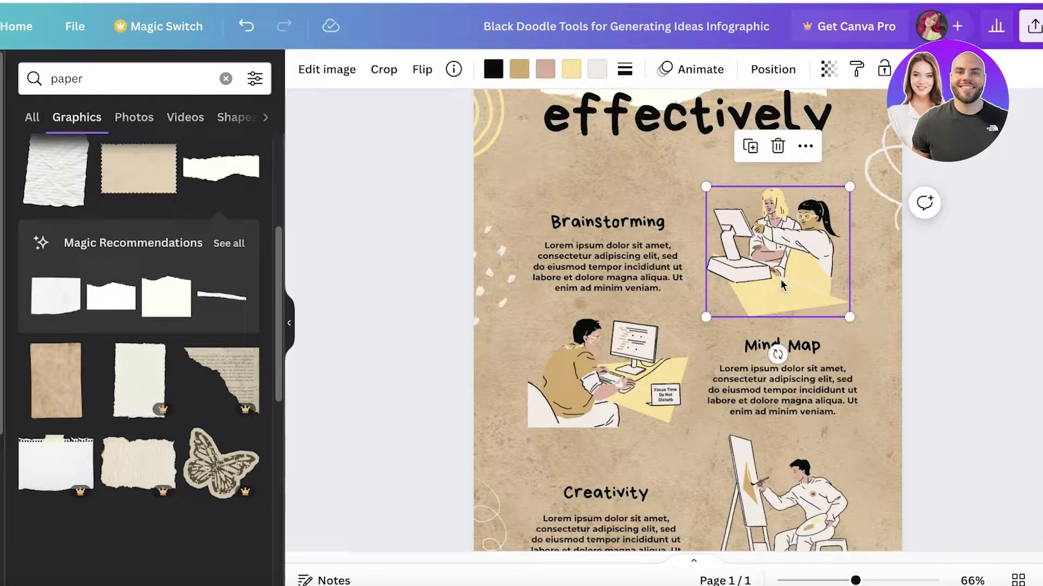
scroll(156, 305, "up", 1)
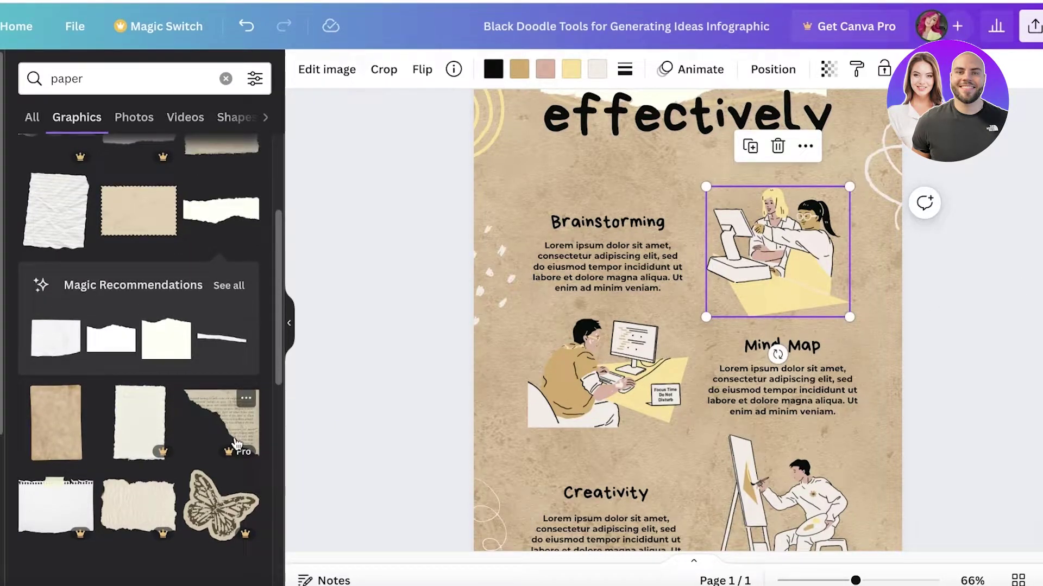
scroll(234, 432, "up", 4)
- Search graphics for 'vintage paper' and add a torn vintage paper sheet
left_click(102, 87)
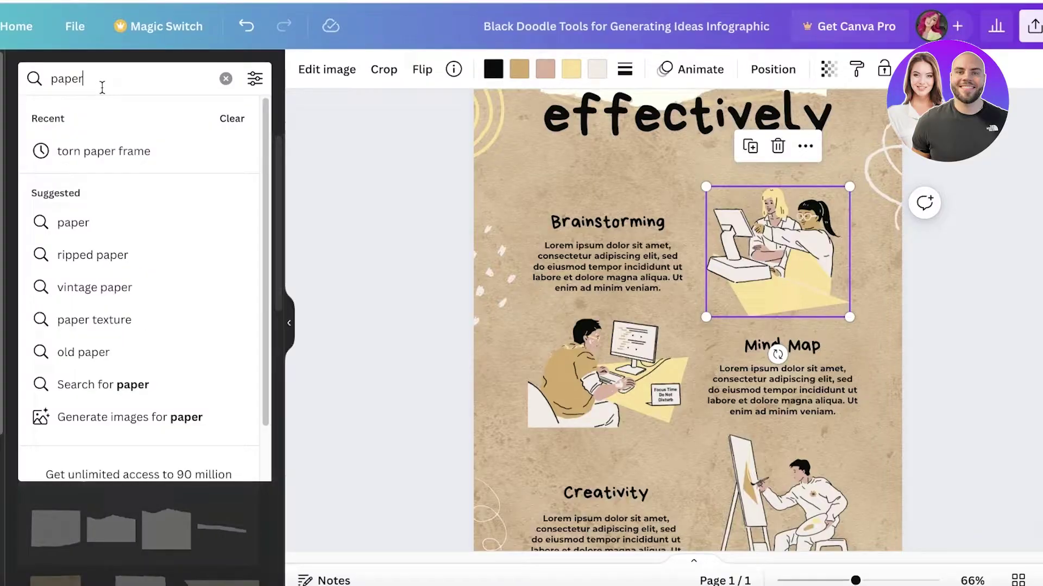
double_click(102, 87)
type("vintage")
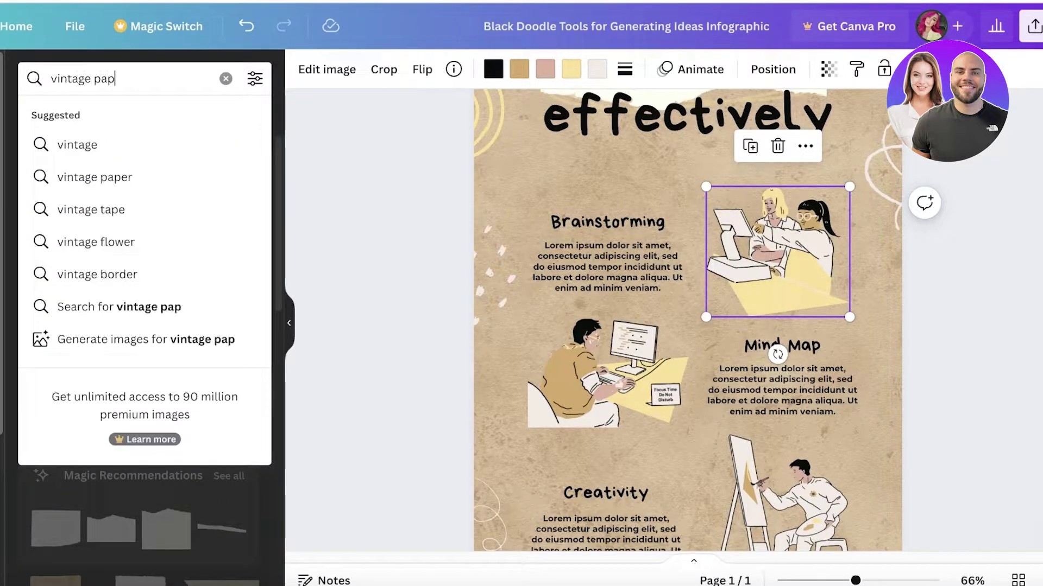
left_click(163, 178)
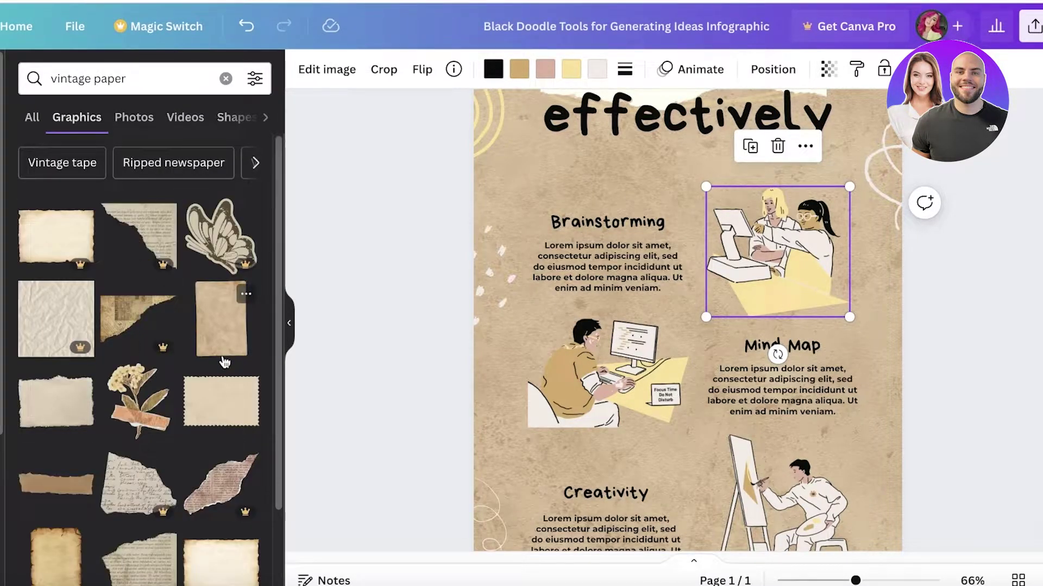
scroll(225, 366, "down", 2)
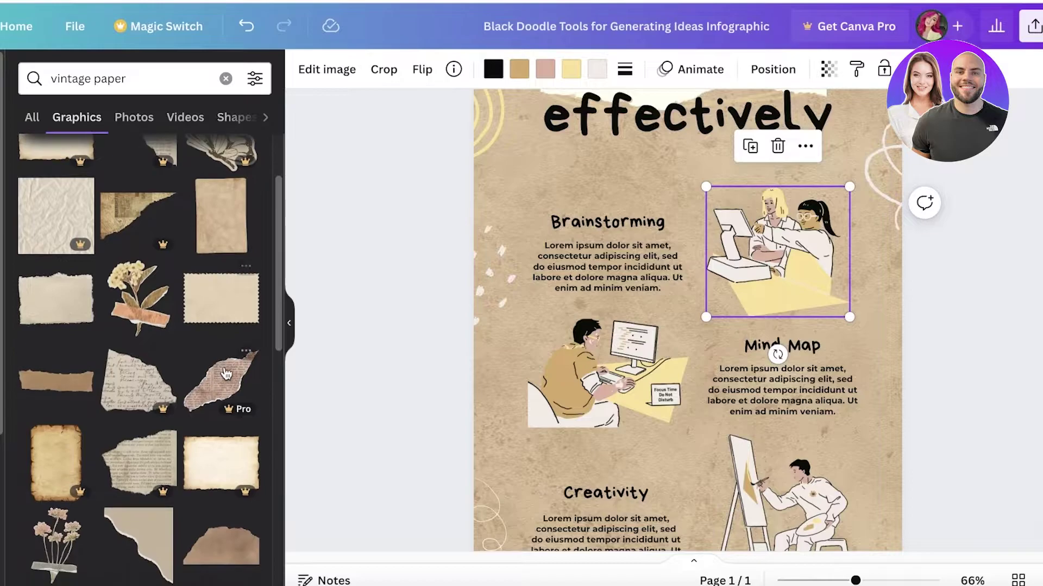
left_click(37, 303)
- Shrink the vintage paper, place it over the Brainstorming illustration and send it backward
left_click_drag(516, 335, 675, 442)
left_click_drag(761, 513, 774, 254)
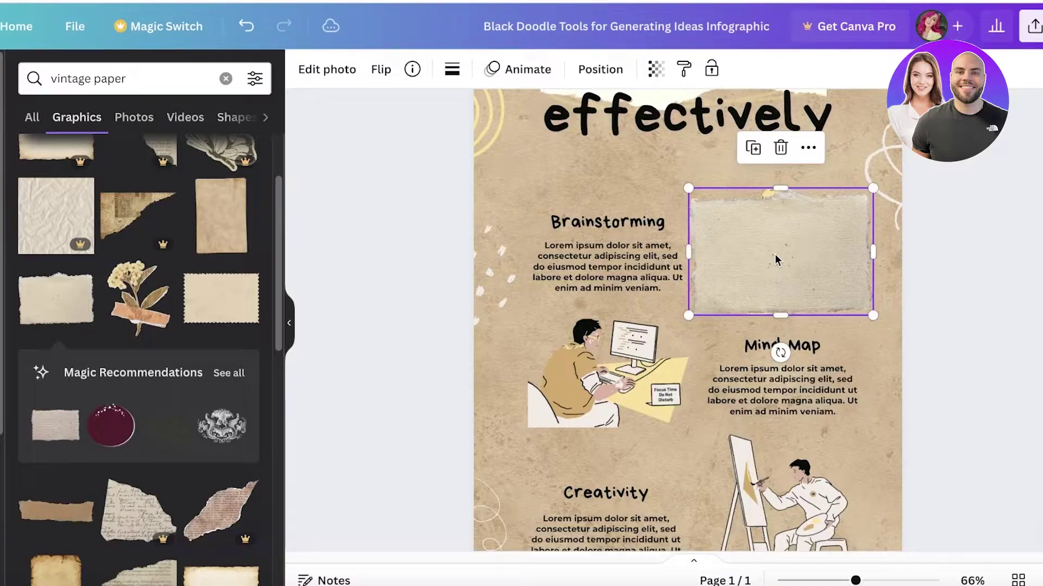
right_click(774, 254)
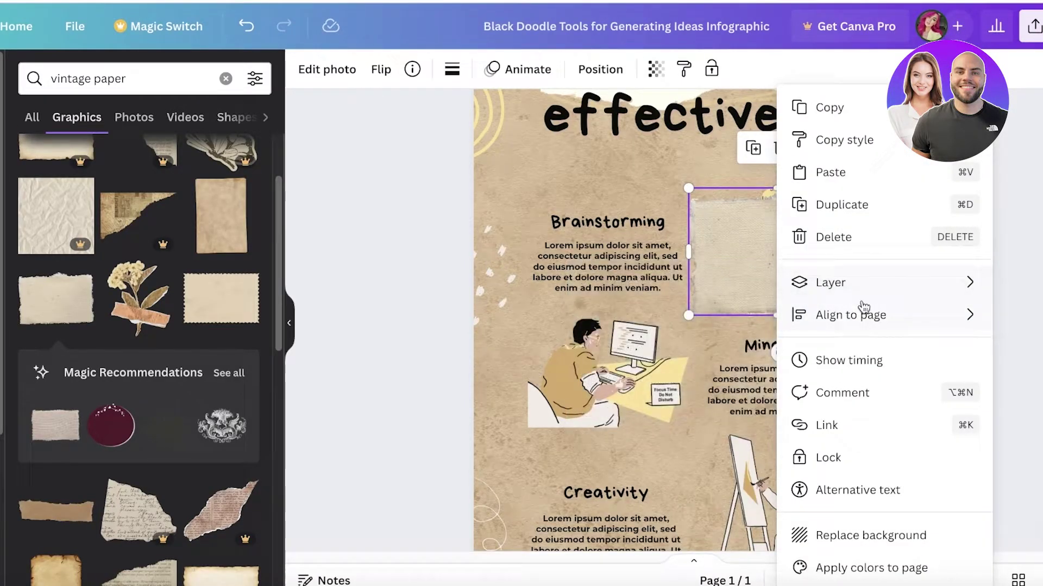
mouse_move(842, 299)
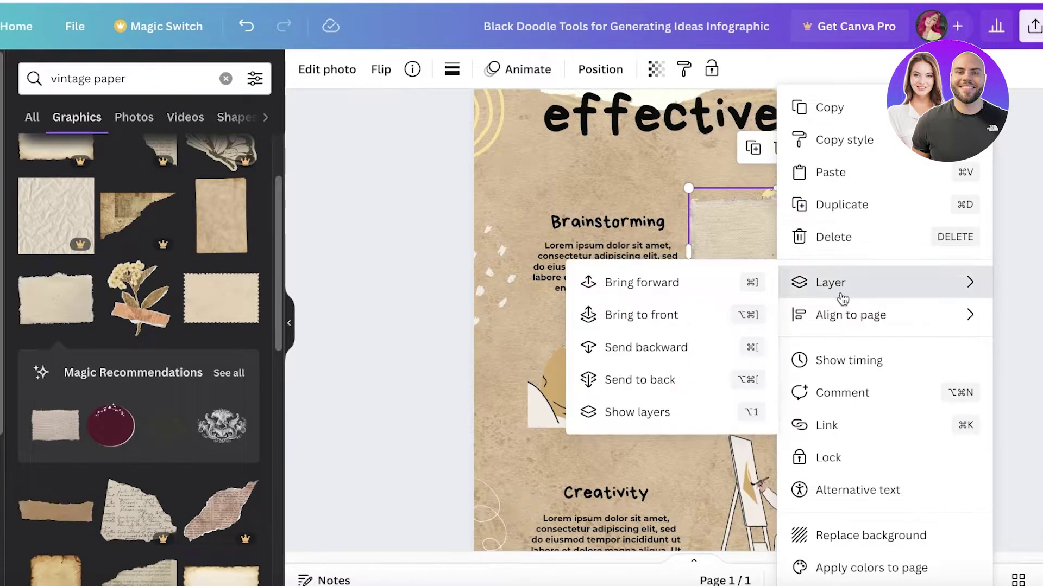
left_click(701, 353)
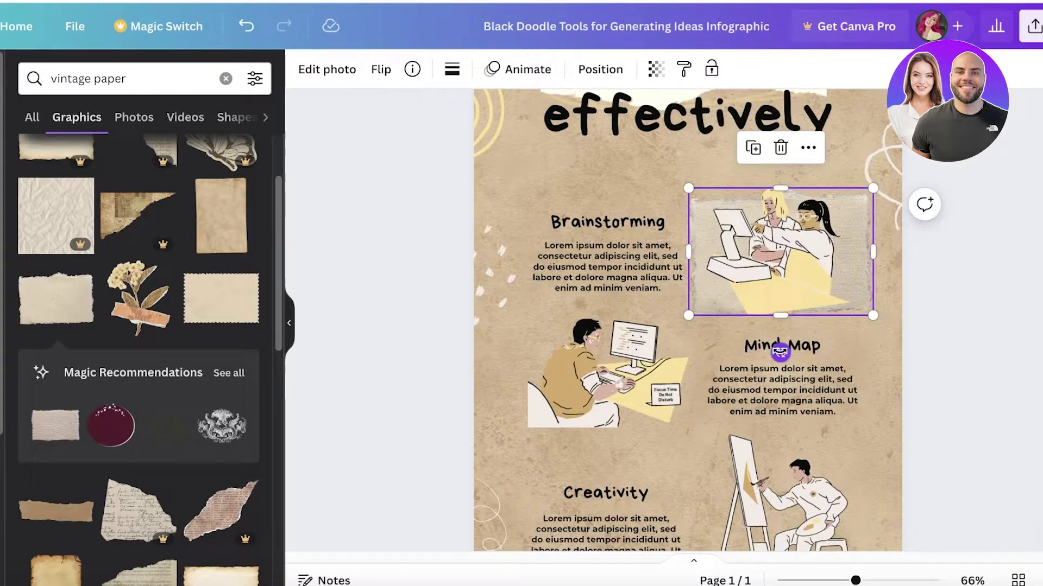
- Tilt the vintage paper backdrop about 28° counter-clockwise and check it behind the illustration
left_click_drag(780, 352, 847, 353)
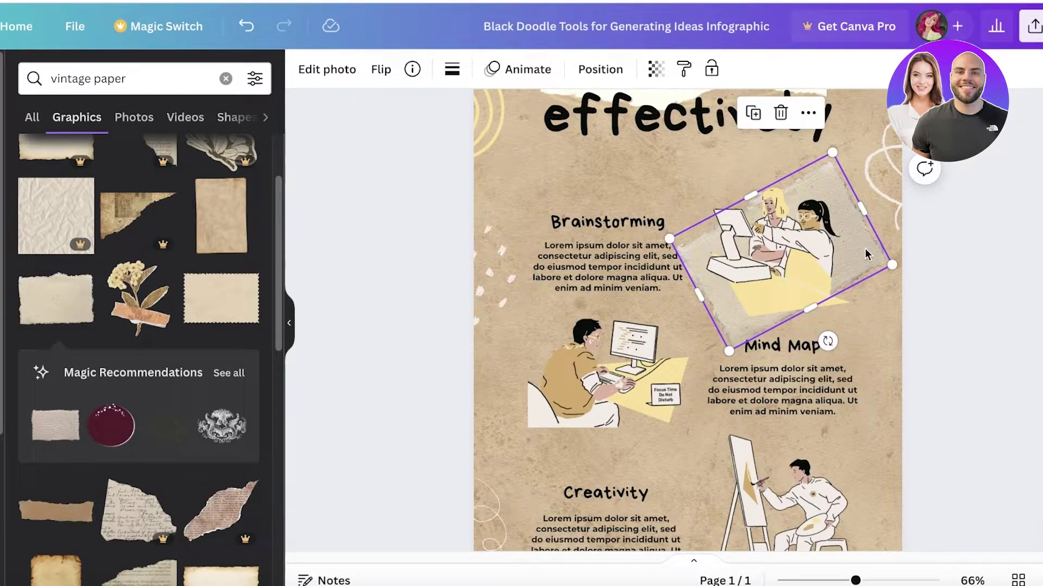
left_click(1020, 286)
left_click(787, 251)
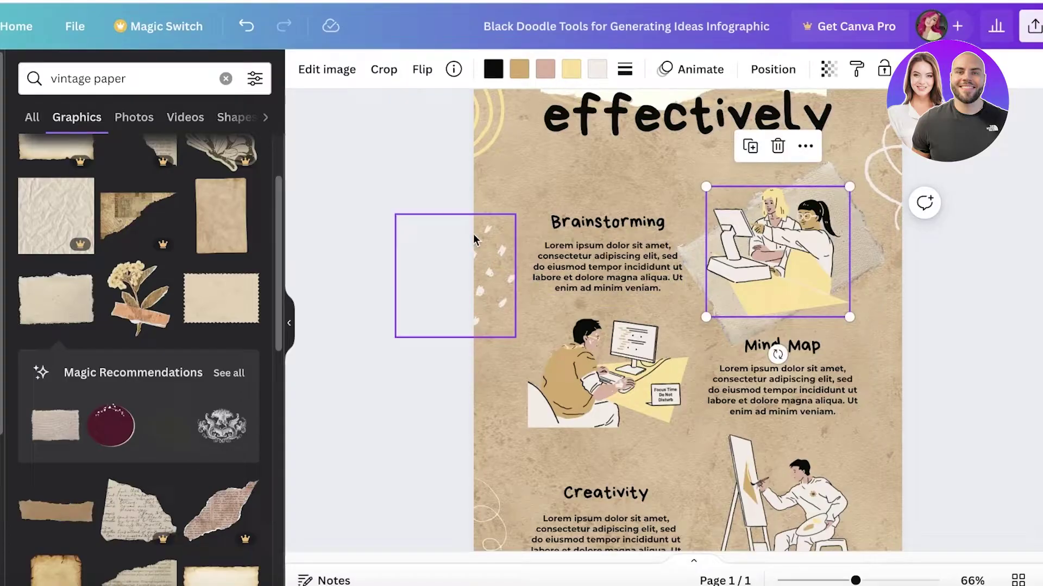
left_click(643, 276)
scroll(700, 416, "down", 4)
scroll(700, 416, "up", 4)
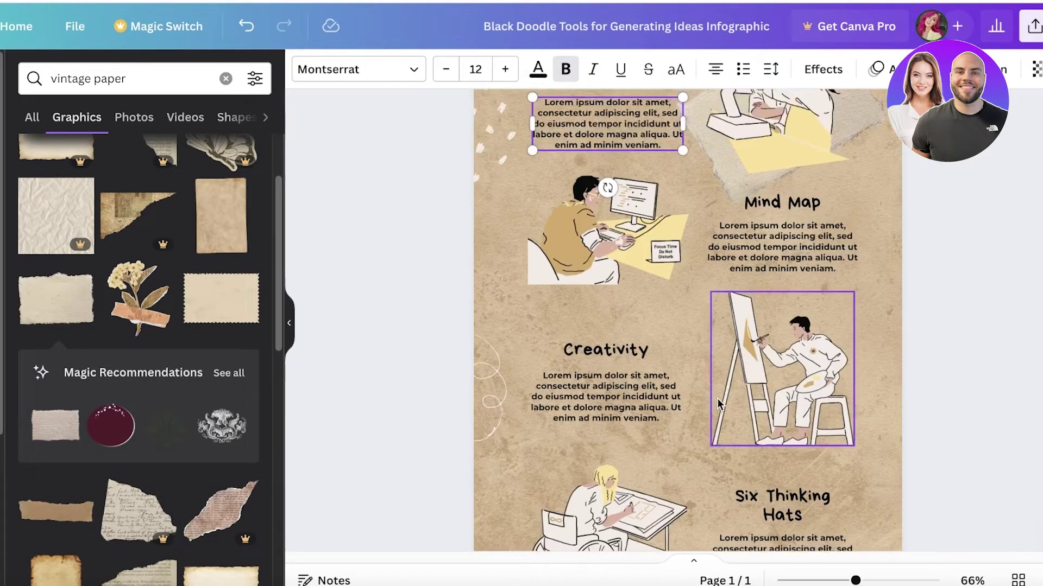
left_click(790, 238)
- Search graphics for 'brainstorming' and add the people-at-a-table graphic
left_click(225, 79)
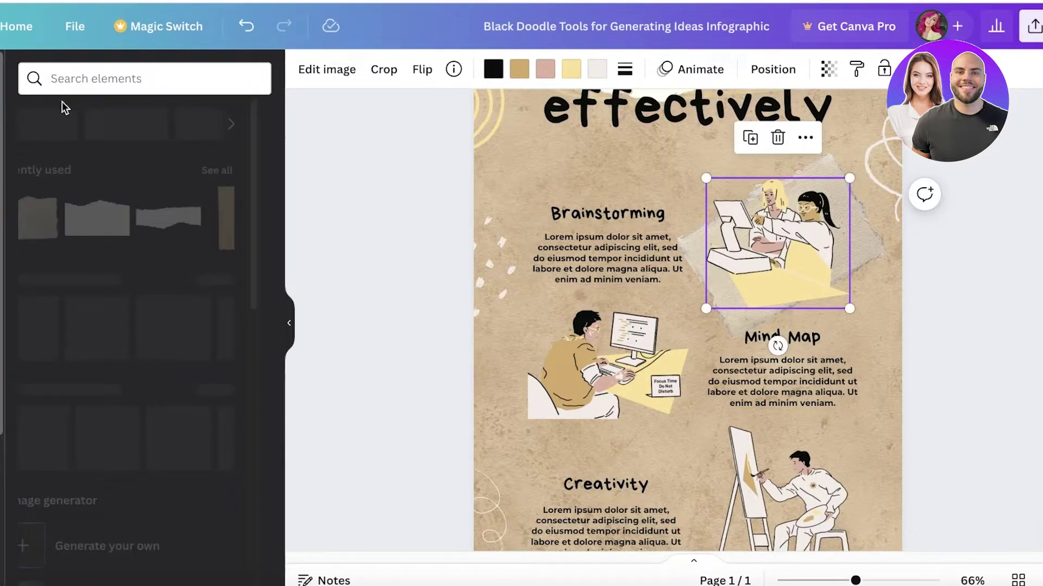
type("brai")
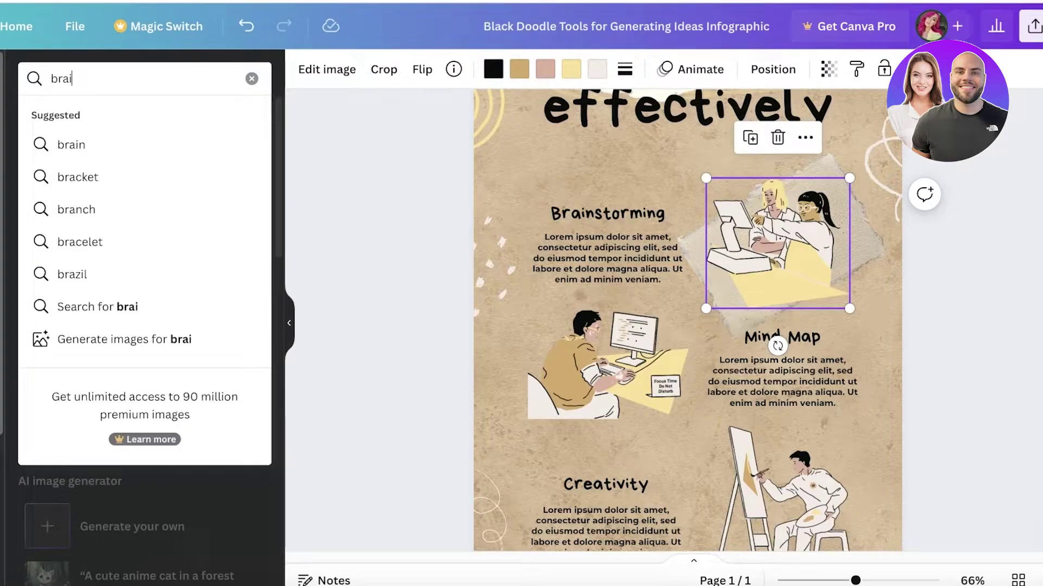
type("nstorming")
key("Return")
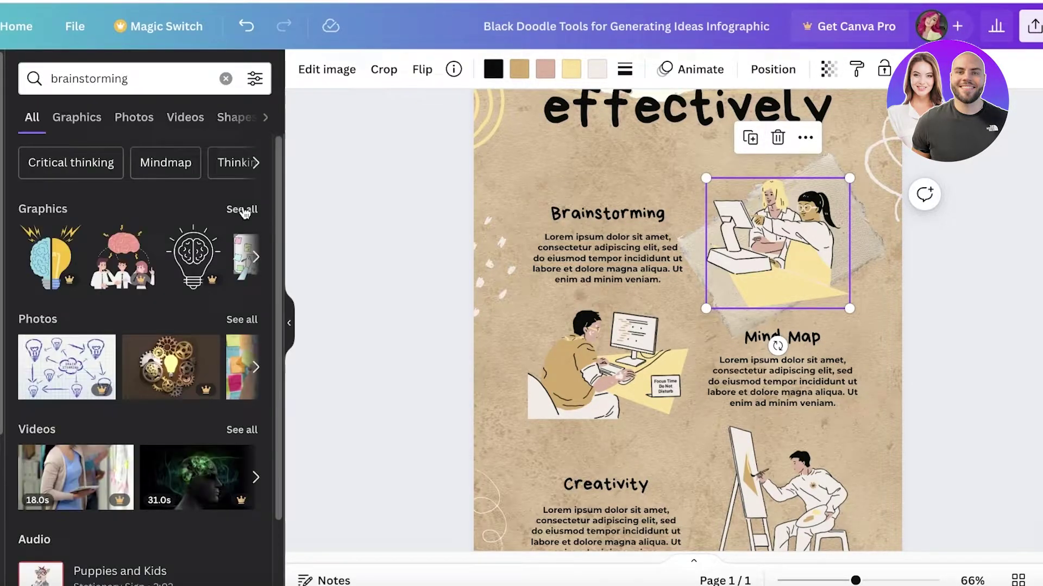
scroll(205, 347, "down", 10)
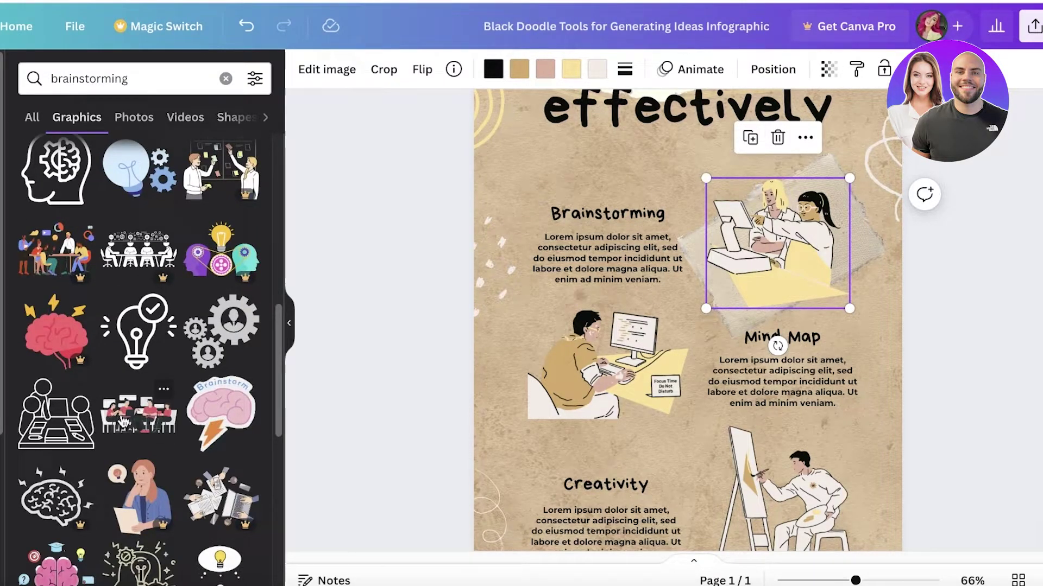
scroll(122, 423, "down", 3)
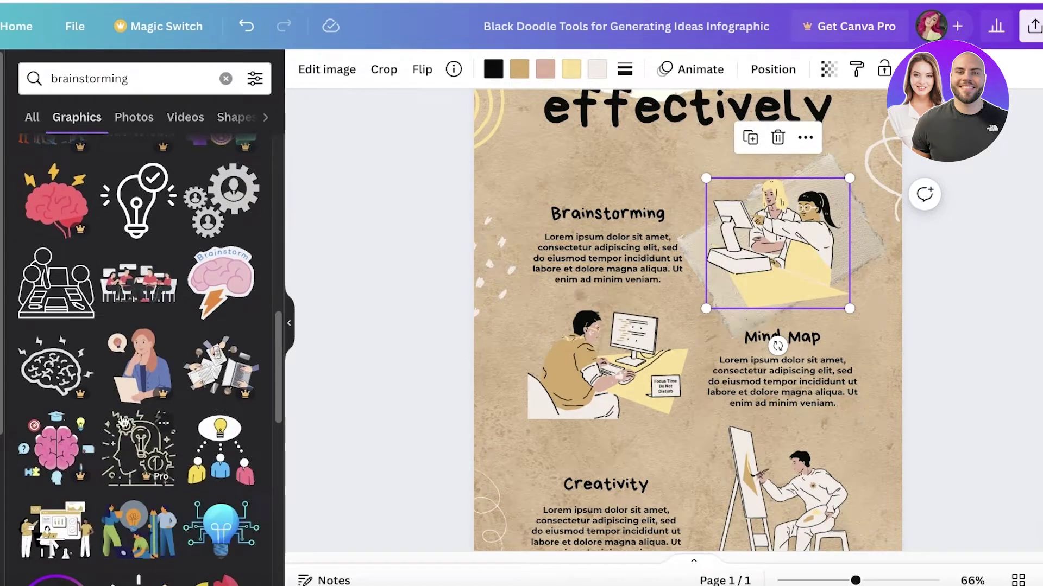
scroll(146, 375, "down", 4)
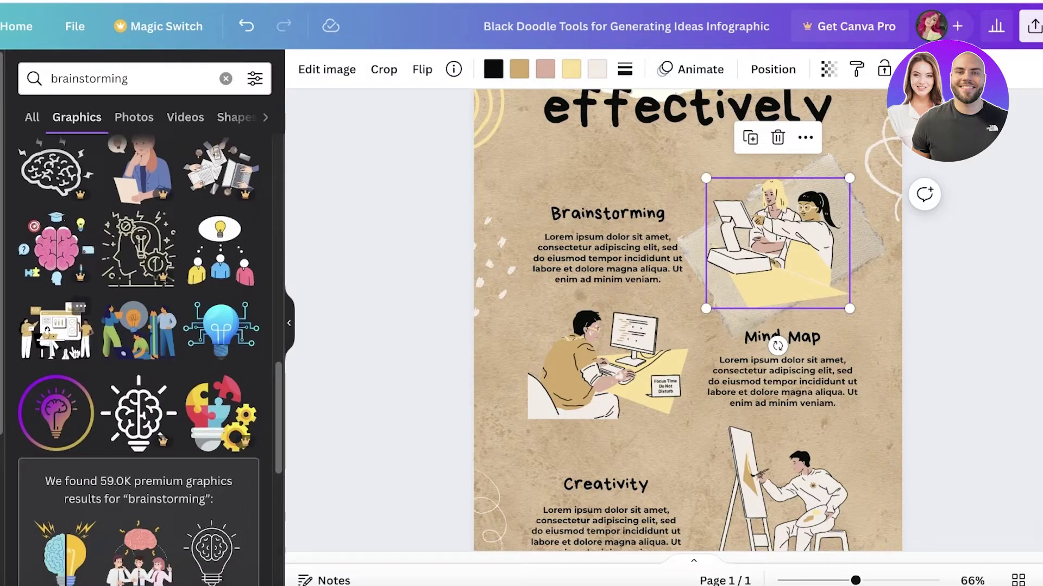
scroll(73, 353, "down", 5)
scroll(37, 399, "down", 4)
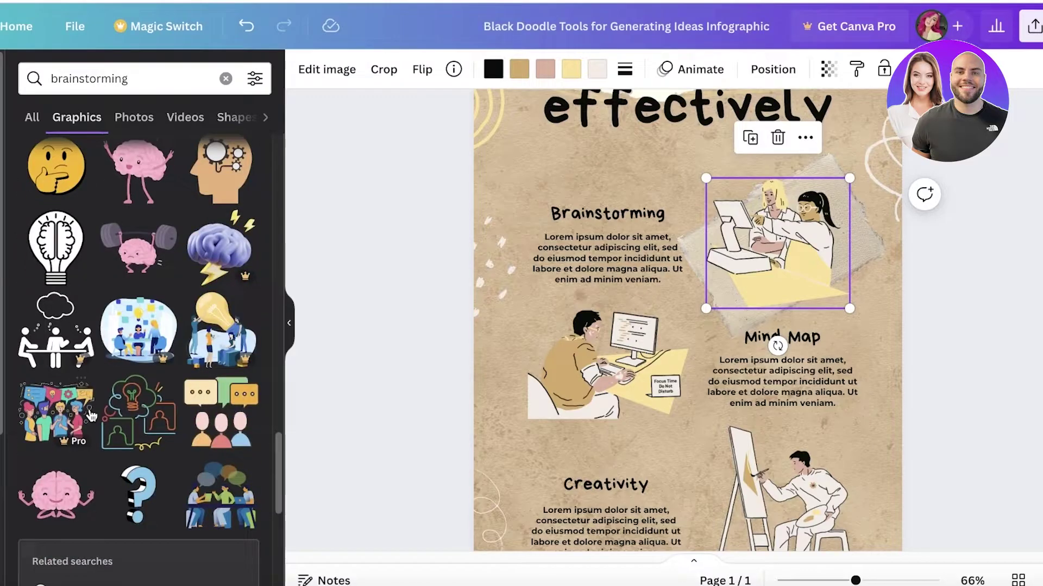
scroll(152, 256, "down", 3)
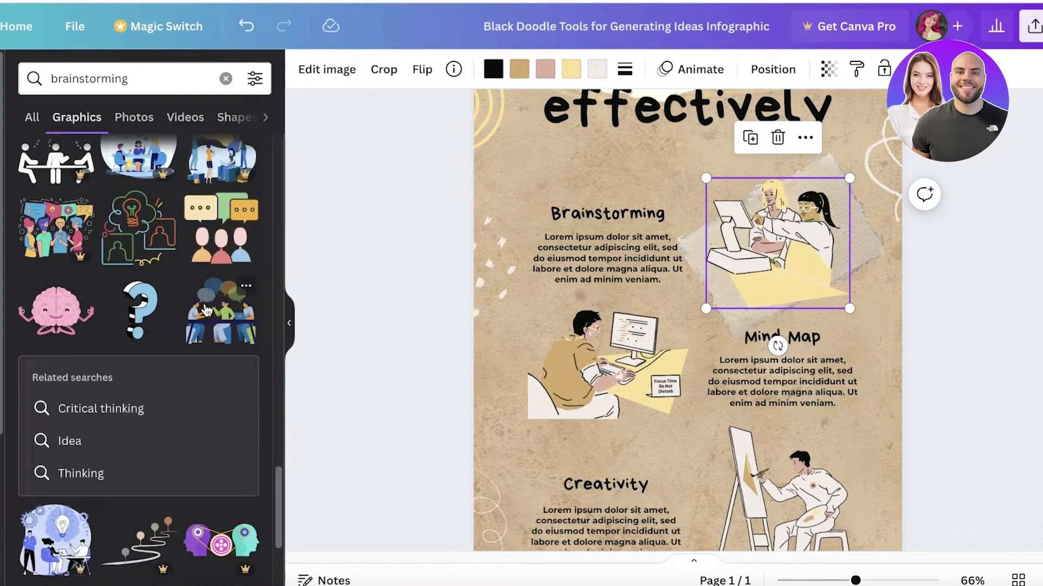
left_click(220, 312)
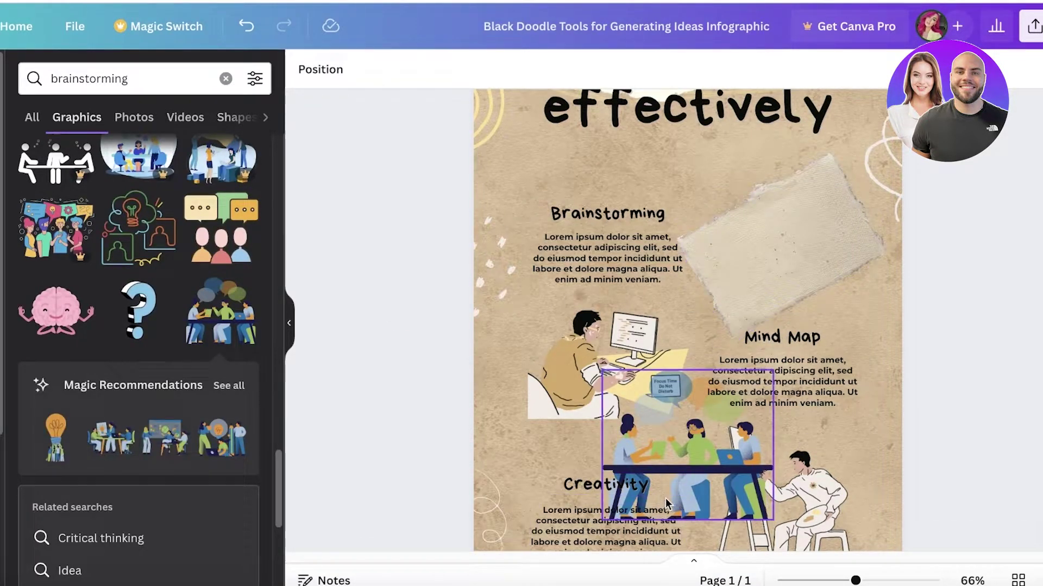
- Move the people-at-table graphic onto the torn paper patch and shrink it to fit
left_click_drag(687, 472, 798, 236)
left_click_drag(693, 155, 740, 186)
left_click_drag(822, 284, 788, 272)
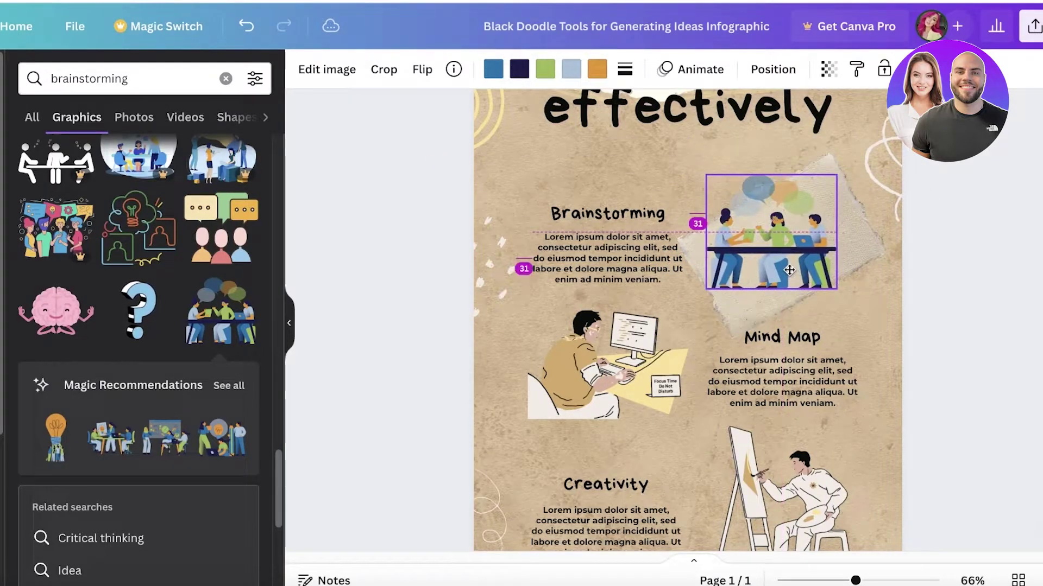
left_click(1033, 284)
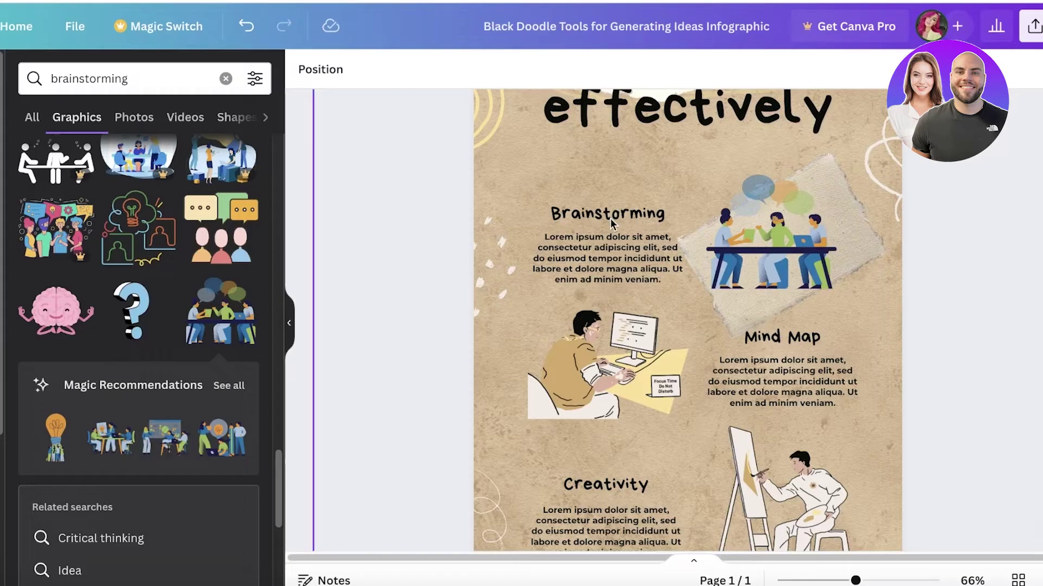
- Replace the Brainstorming lorem ipsum with 'Share Ideas with you mates as soon as you habe them.'
left_click_drag(646, 269, 541, 237)
type("A")
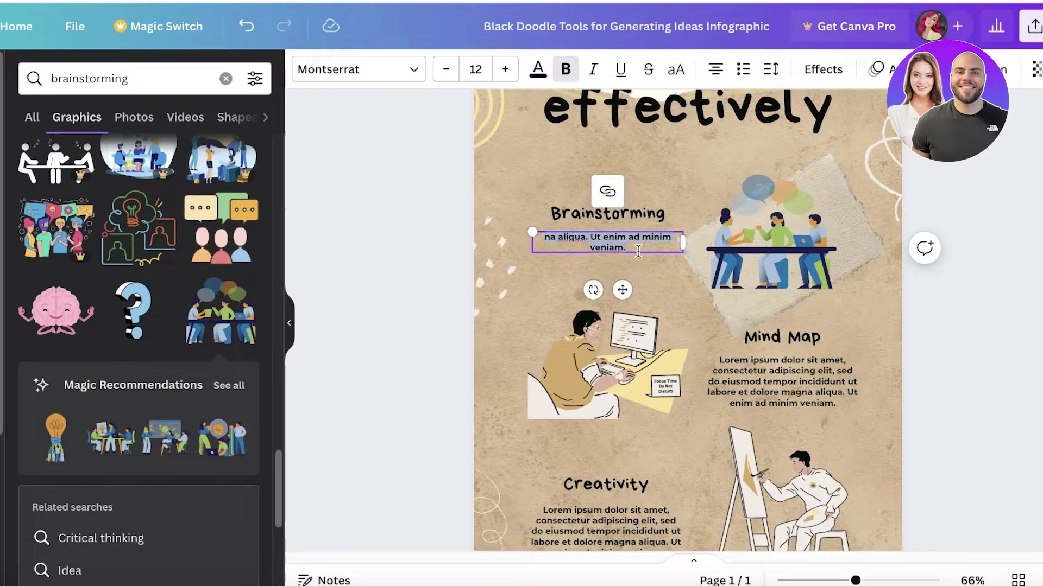
key("BackSpace")
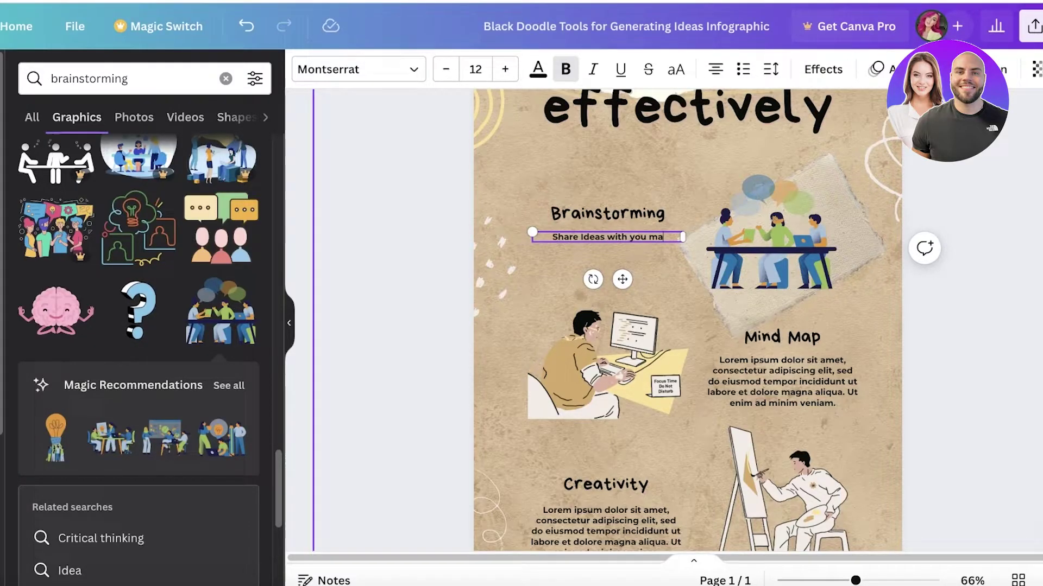
type("on as you habe them. Diver")
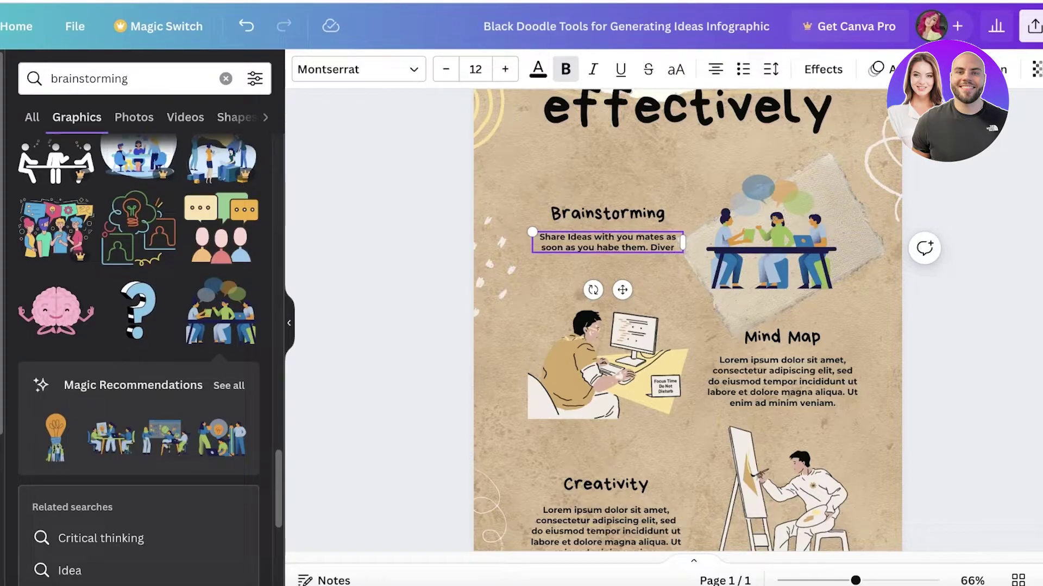
type("ge into the topics")
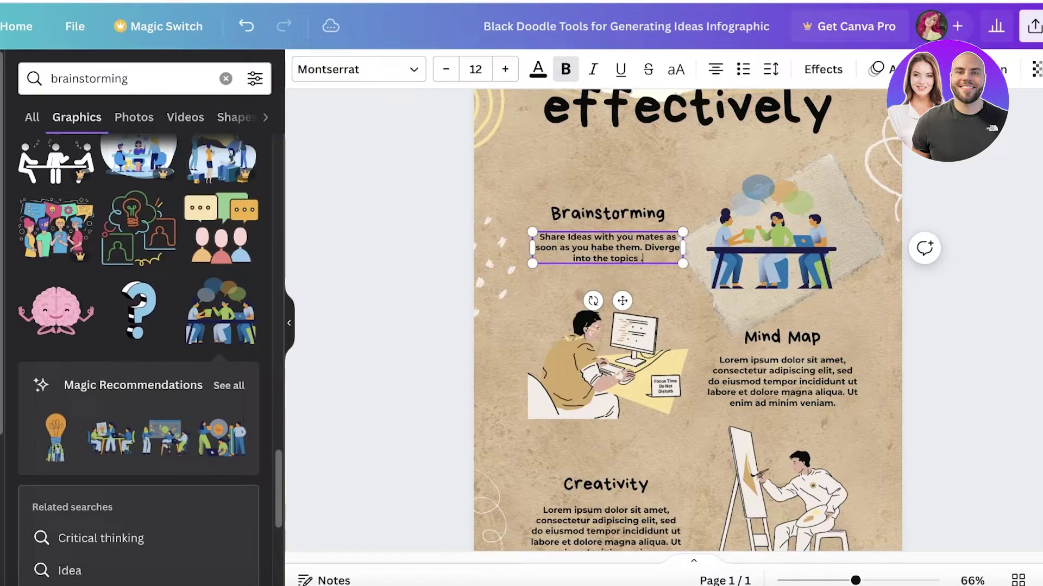
- Finish the Brainstorming tip with 'Diverge into the topics ....'
type("...")
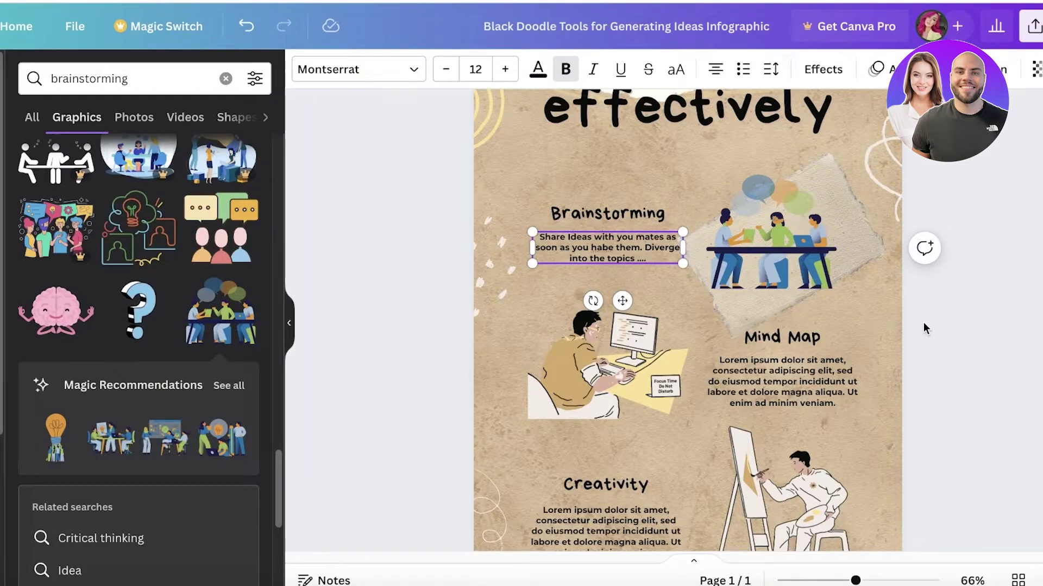
scroll(925, 326, "down", 9)
scroll(913, 418, "up", 4)
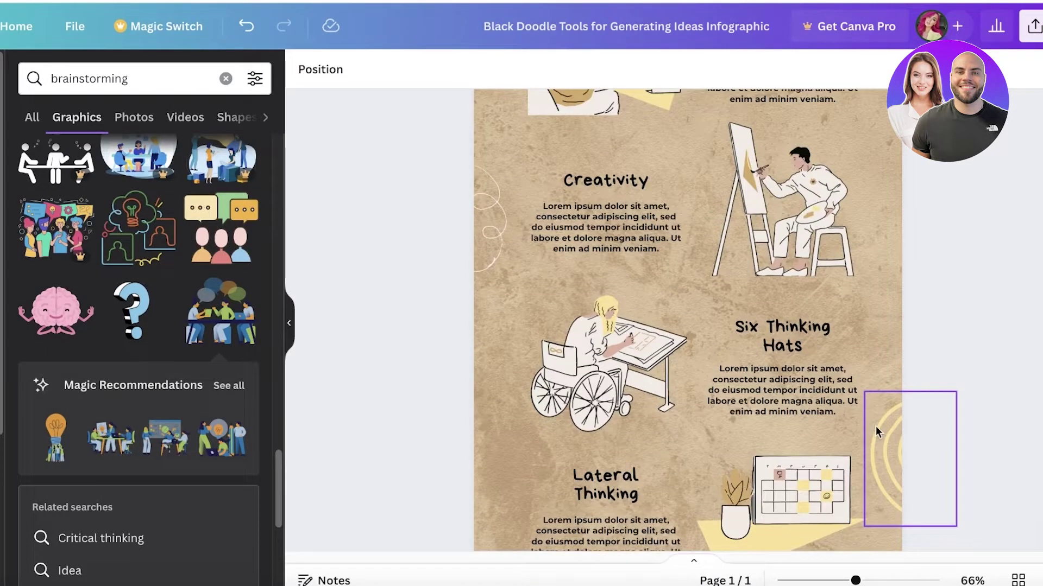
scroll(875, 426, "up", 5)
scroll(798, 151, "up", 1)
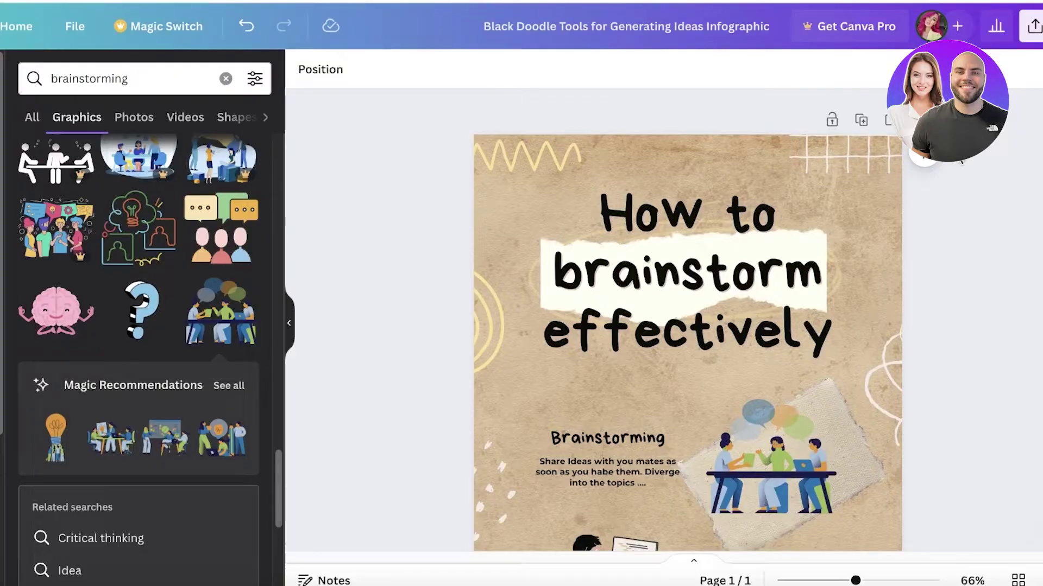
- Clear the 'brainstorming' graphics search and scroll through the page to review it
left_click(226, 79)
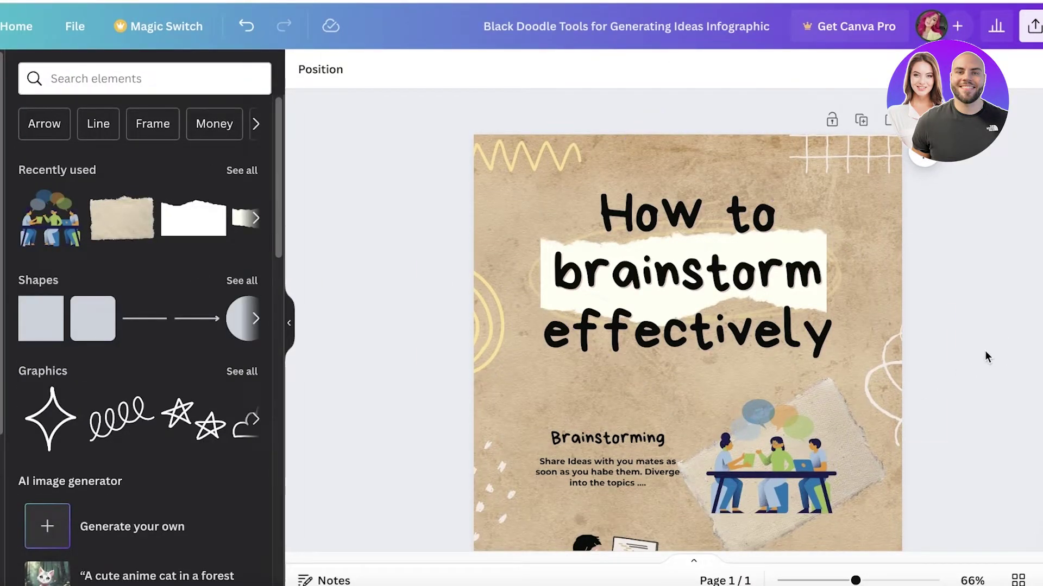
scroll(977, 354, "down", 8)
scroll(966, 351, "down", 3)
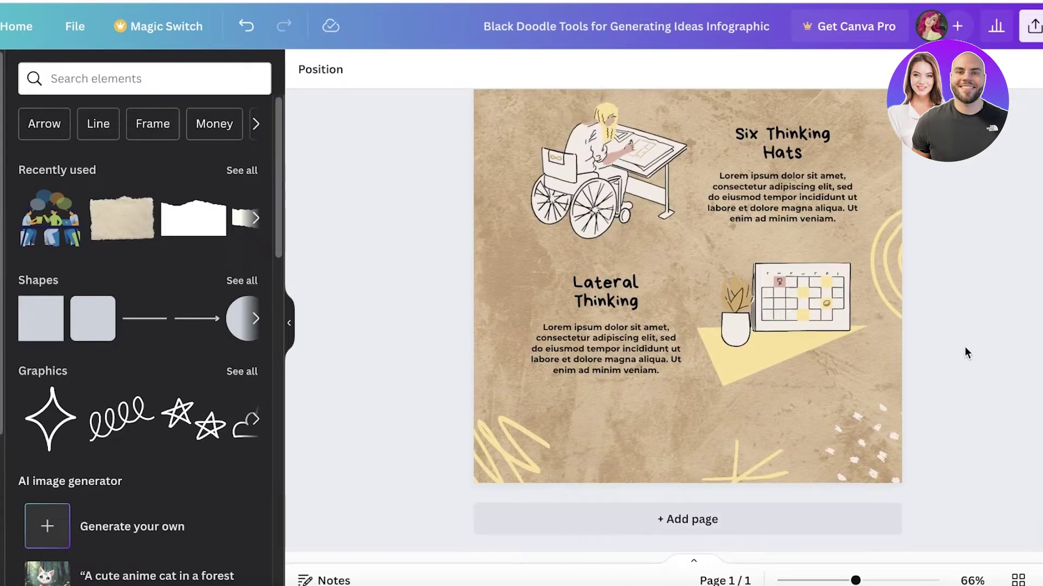
scroll(918, 369, "up", 3)
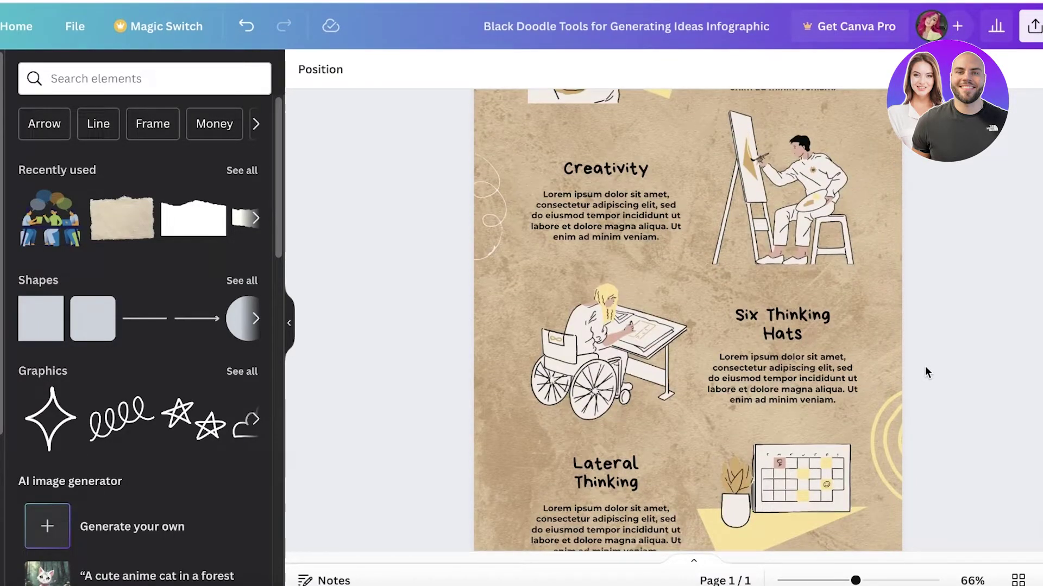
scroll(925, 372, "up", 8)
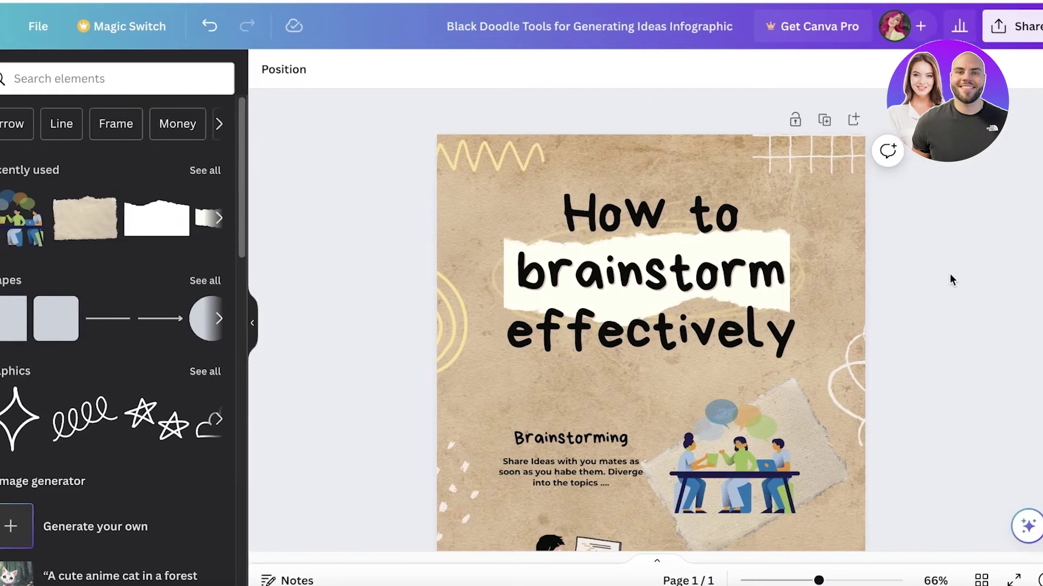
- Download the infographic as an 800 × 2,000 px PNG, after briefly selecting PDF Print
left_click(1015, 26)
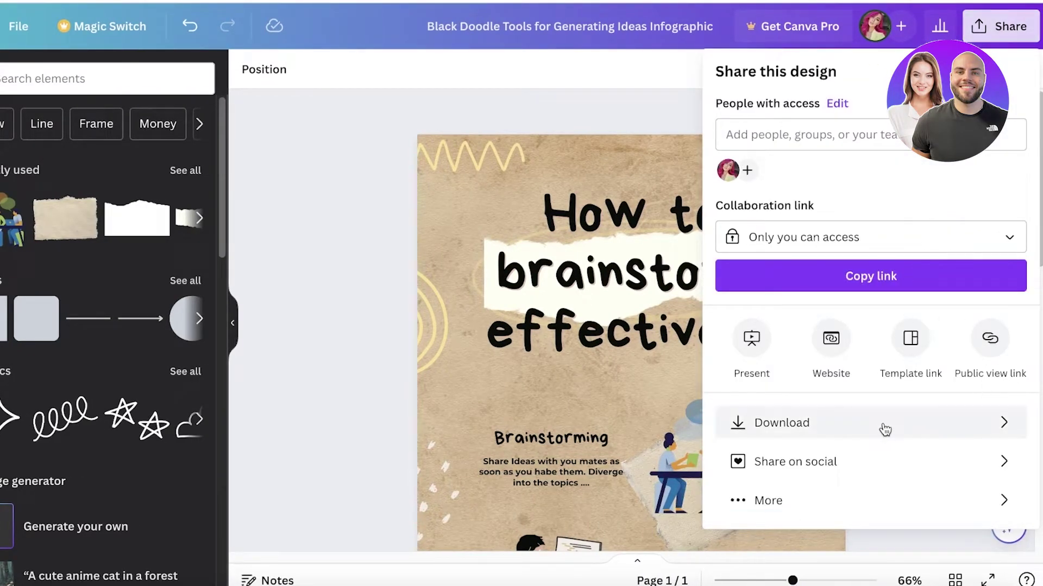
left_click(835, 424)
left_click(907, 152)
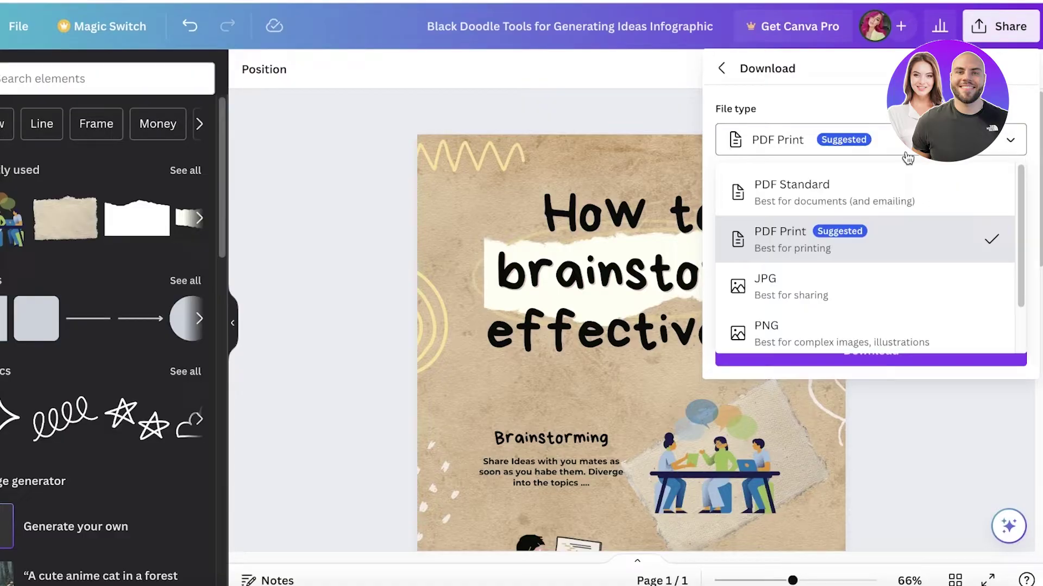
scroll(838, 339, "down", 1)
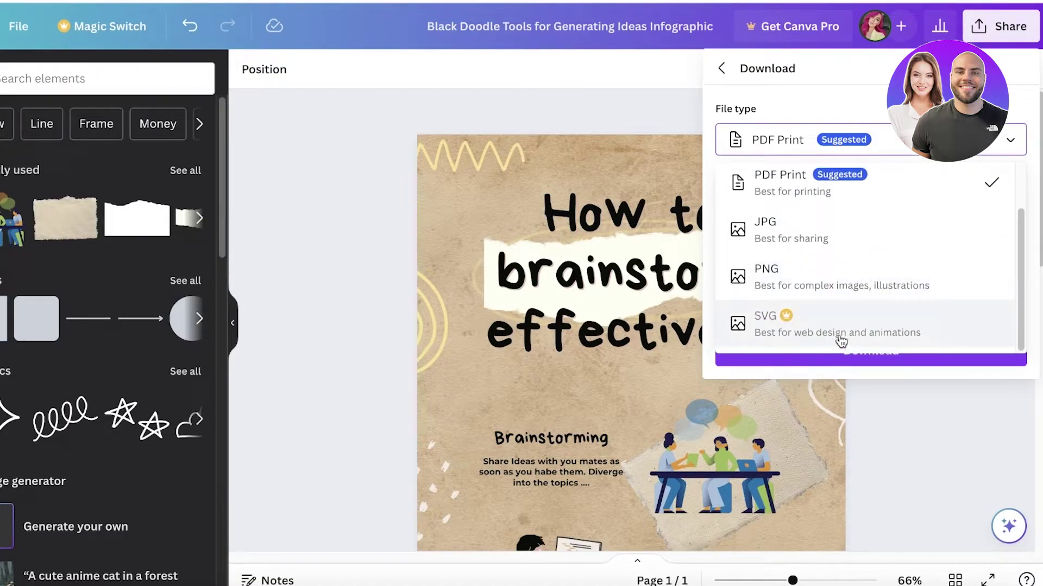
scroll(853, 294, "up", 1)
left_click(826, 340)
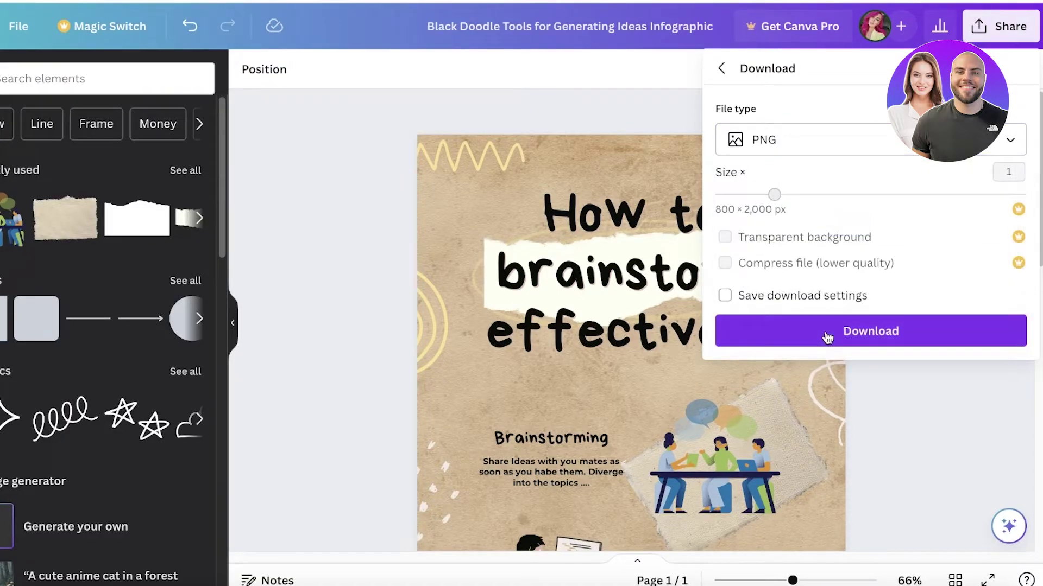
left_click(835, 124)
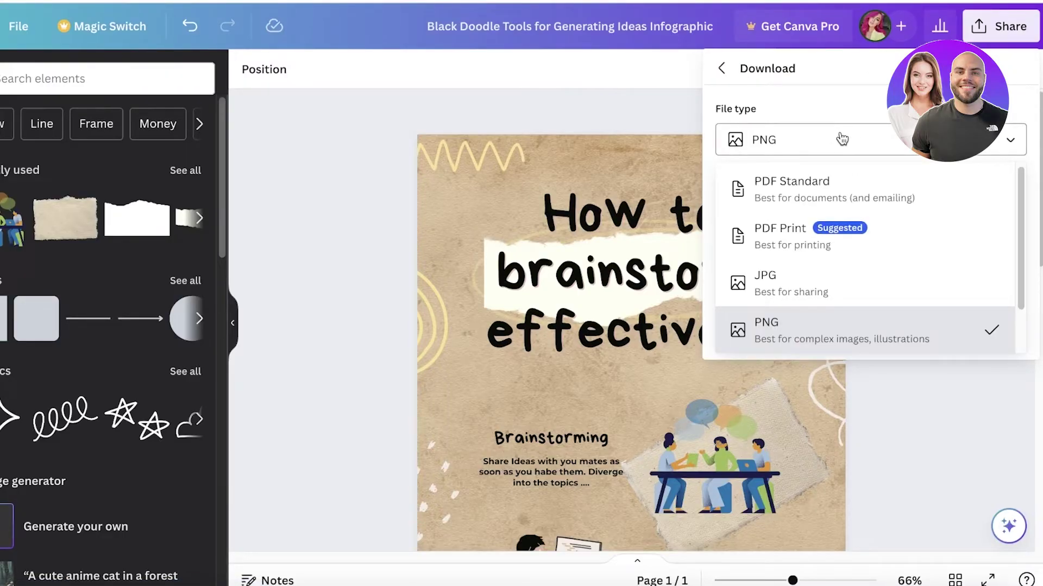
left_click(848, 240)
left_click(823, 126)
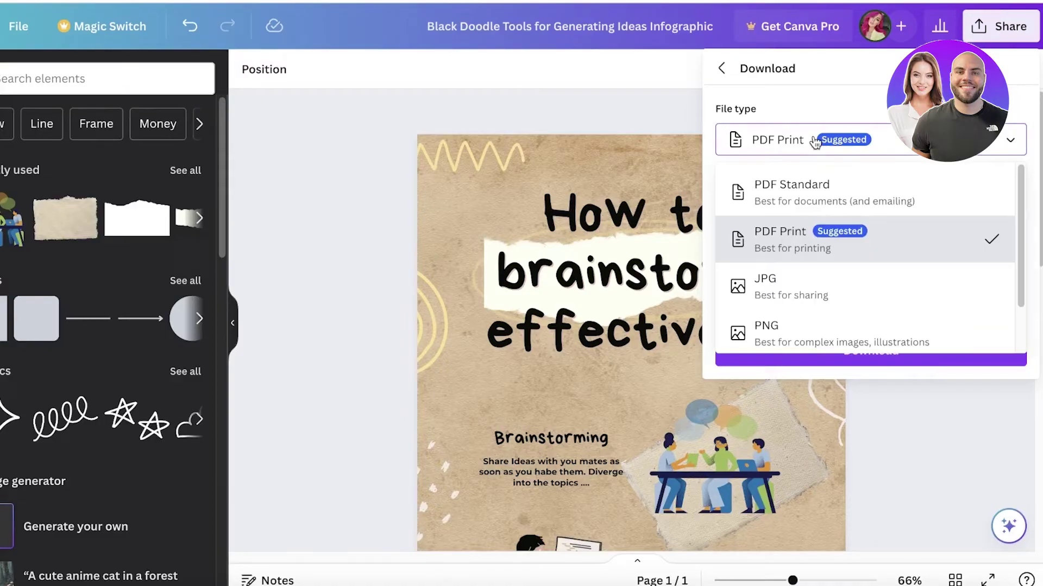
left_click(810, 321)
left_click(840, 337)
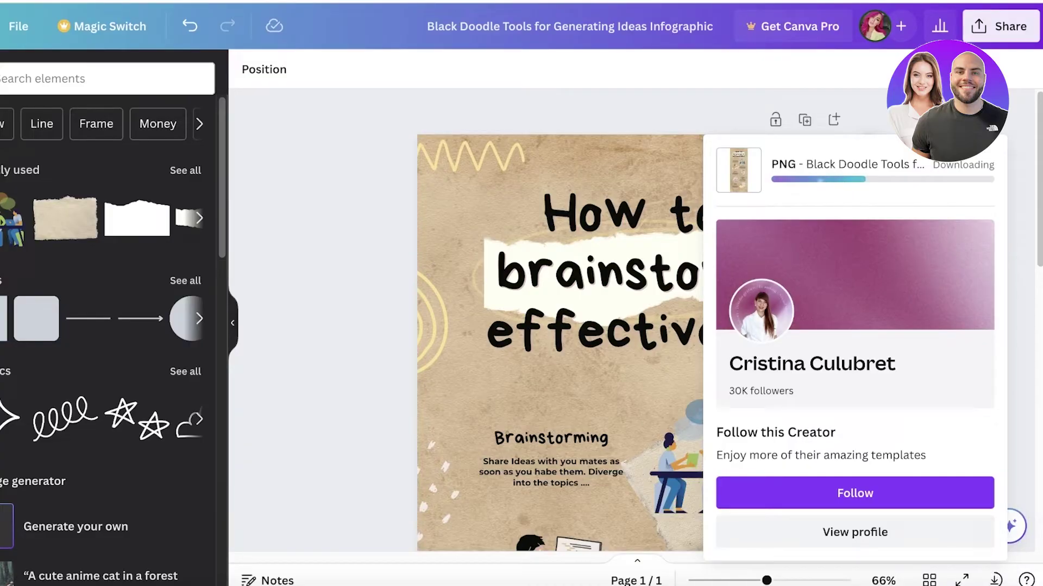
scroll(334, 217, "down", 3)
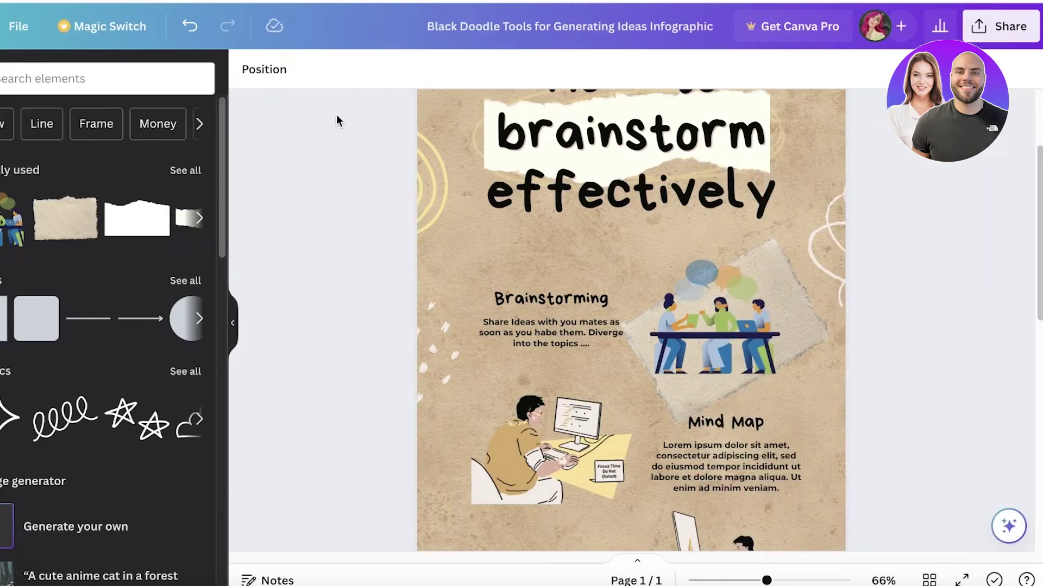
left_click(179, 79)
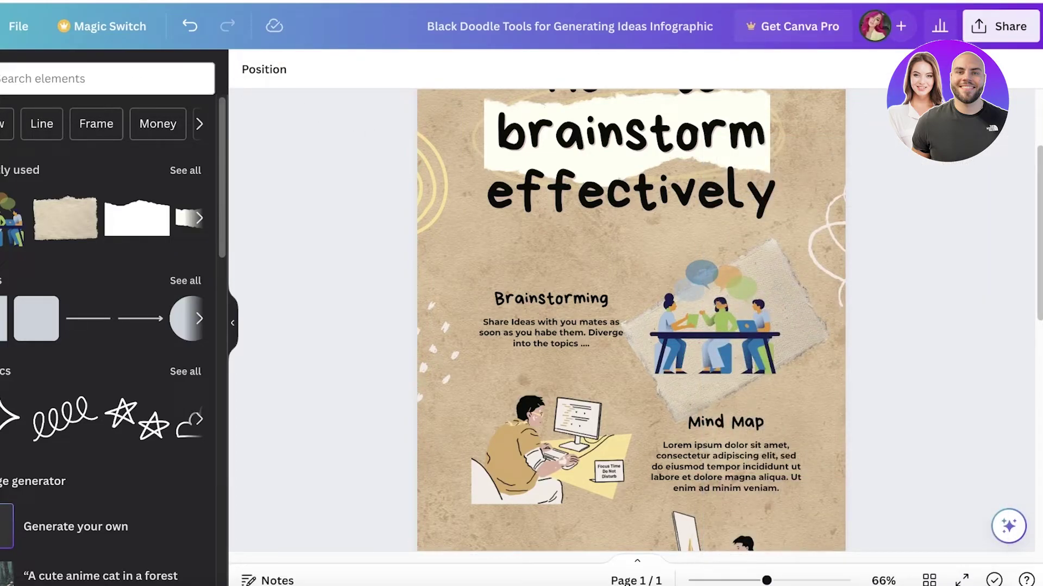